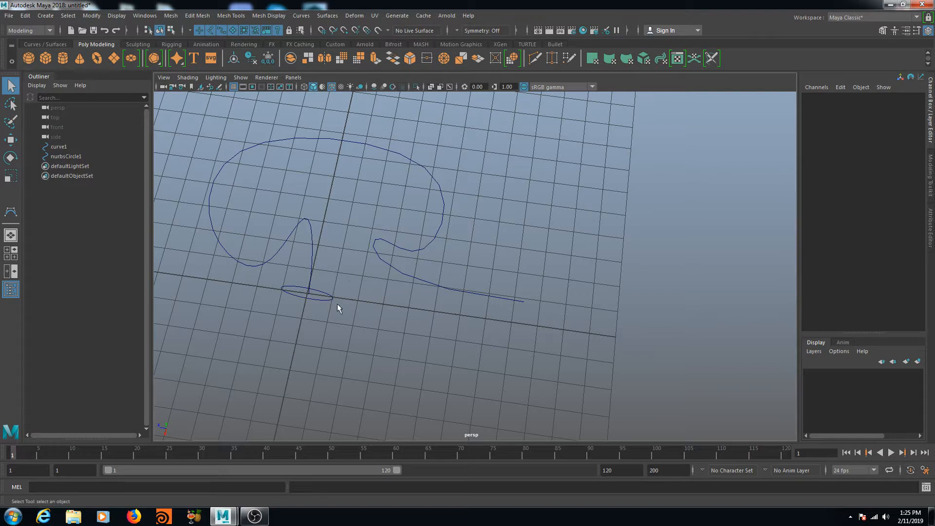
Step: Select nurbsCircle1 first, then add curve1 so the path curve is picked last
click(329, 297)
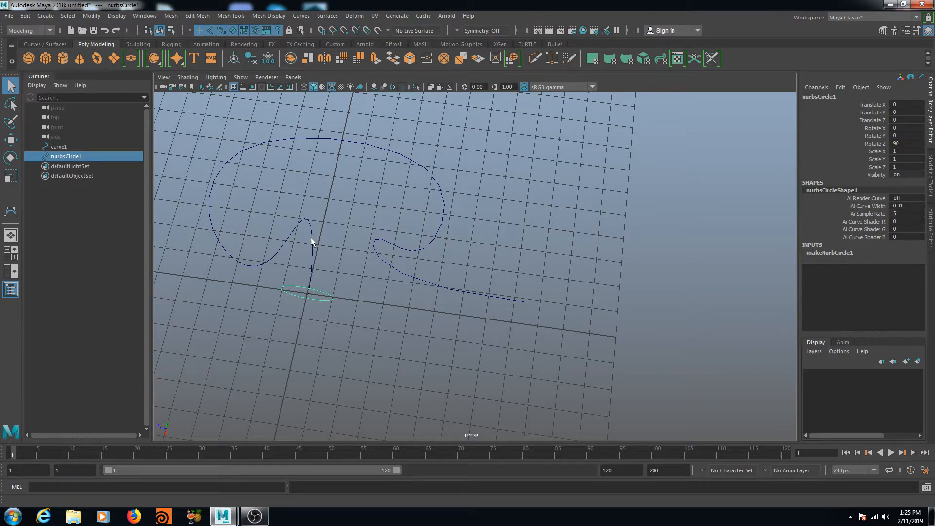
shift+click(311, 237)
click(324, 297)
shift+click(312, 249)
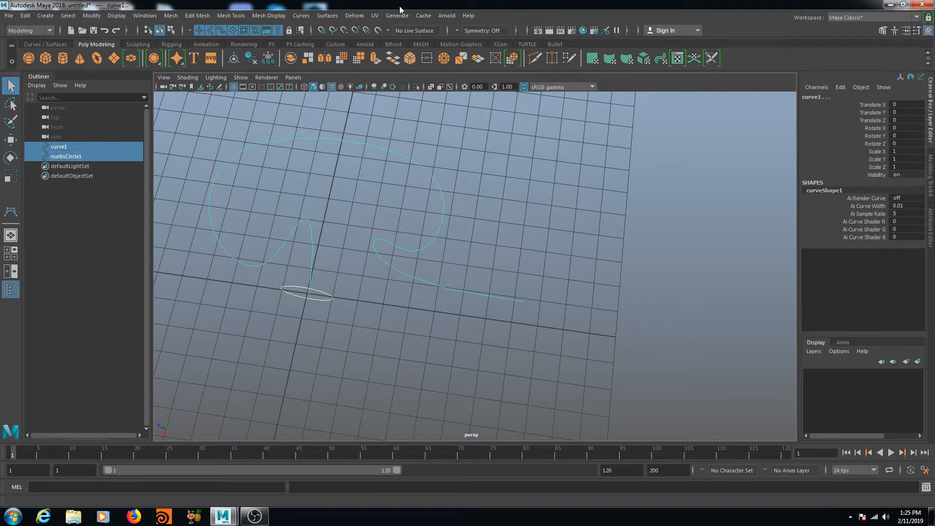
click(327, 15)
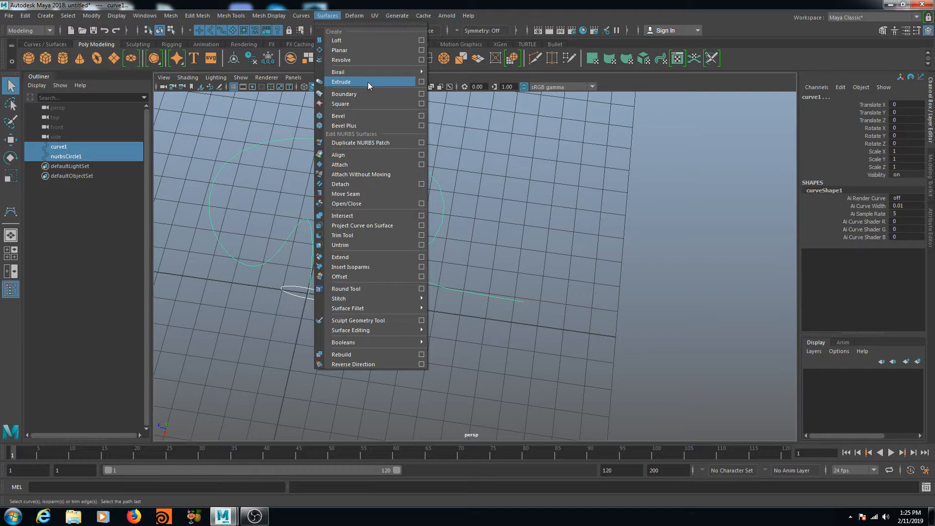
click(423, 82)
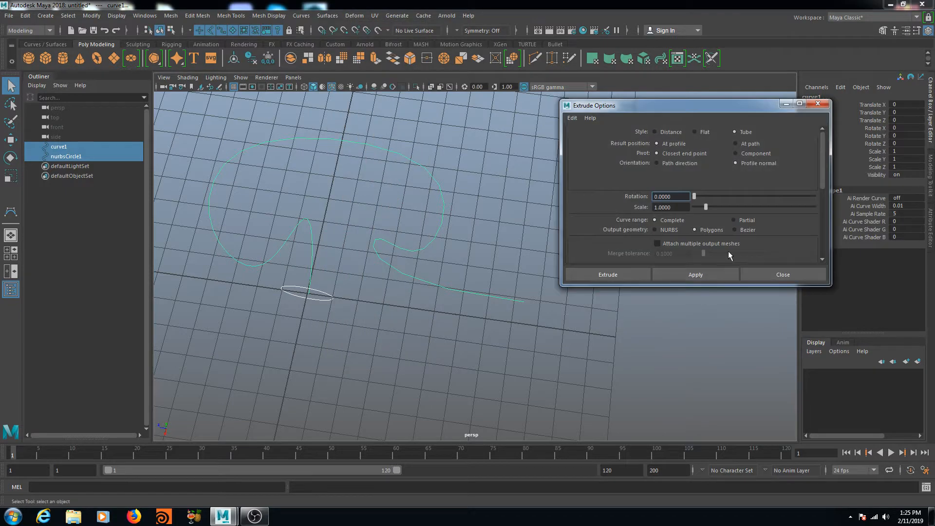
scroll(681, 172, down, 2)
scroll(680, 171, down, 1)
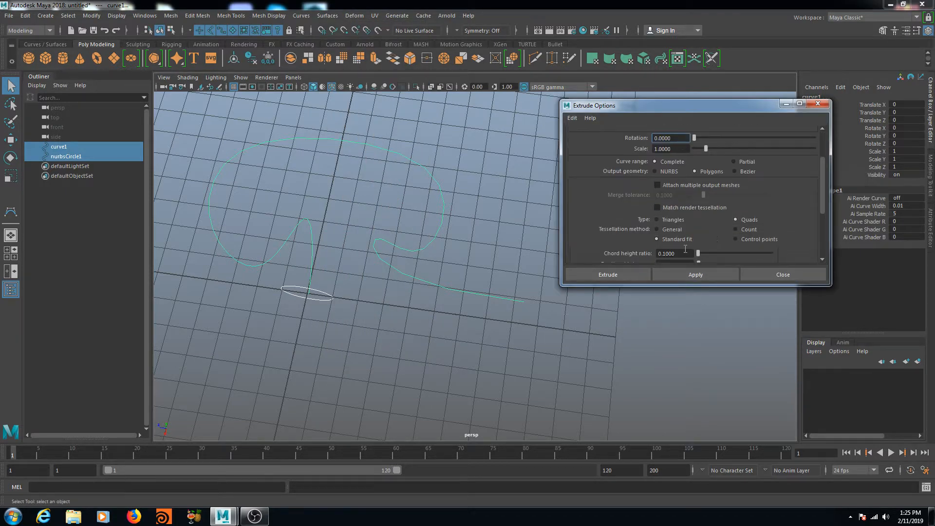
scroll(650, 195, down, 3)
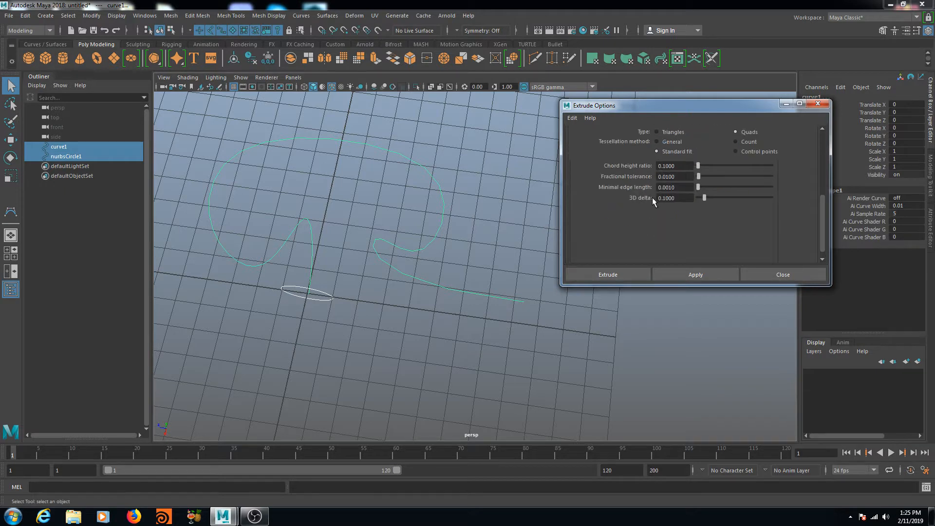
scroll(651, 241, up, 2)
click(624, 276)
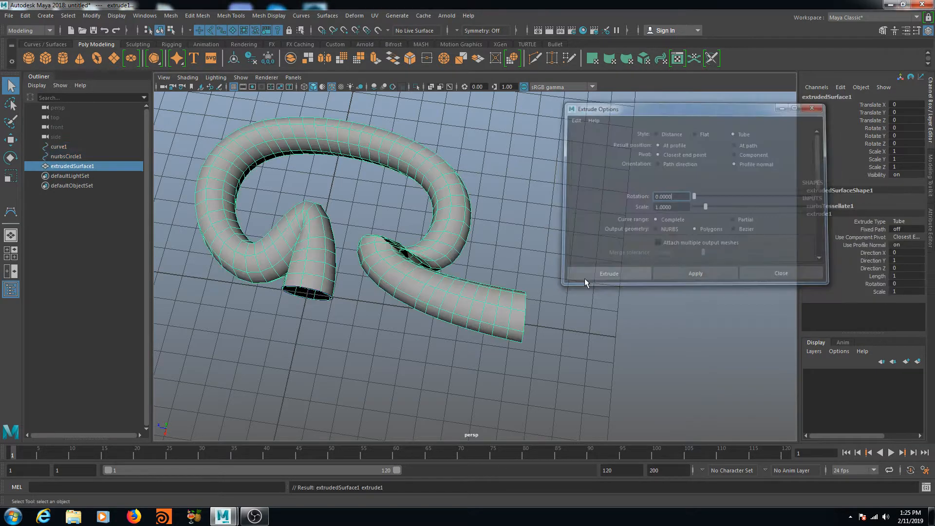
scroll(412, 252, up, 3)
scroll(412, 252, up, 3)
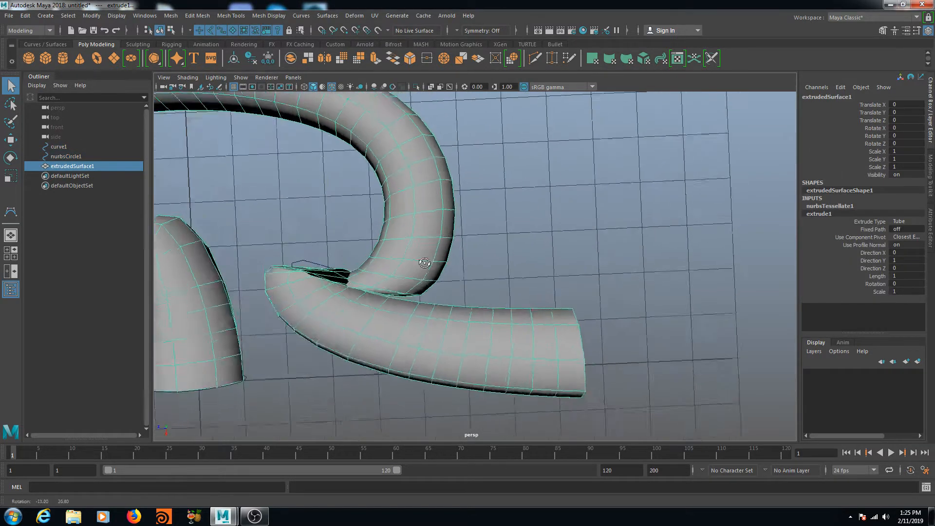
alt+drag(316, 310, 328, 289)
alt+middle_drag(328, 289, 467, 305)
scroll(394, 290, down, 3)
scroll(390, 291, up, 2)
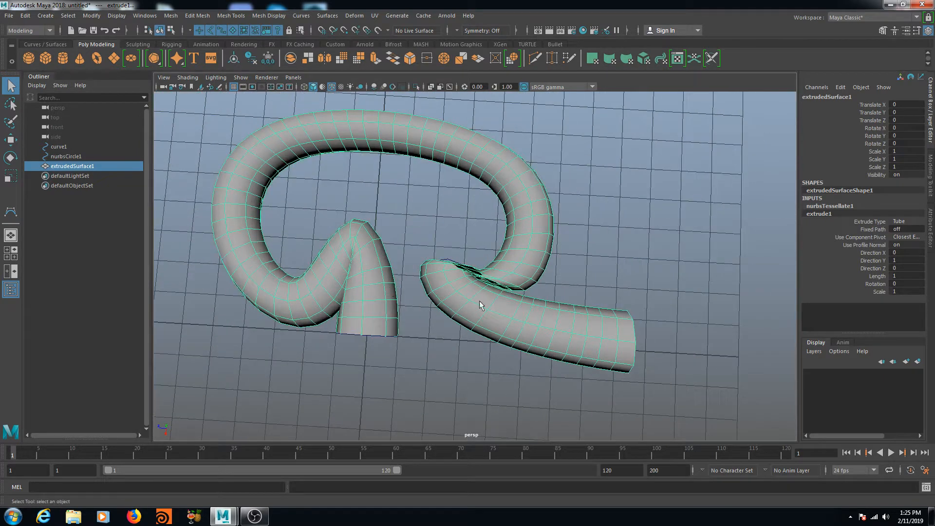
key(Delete)
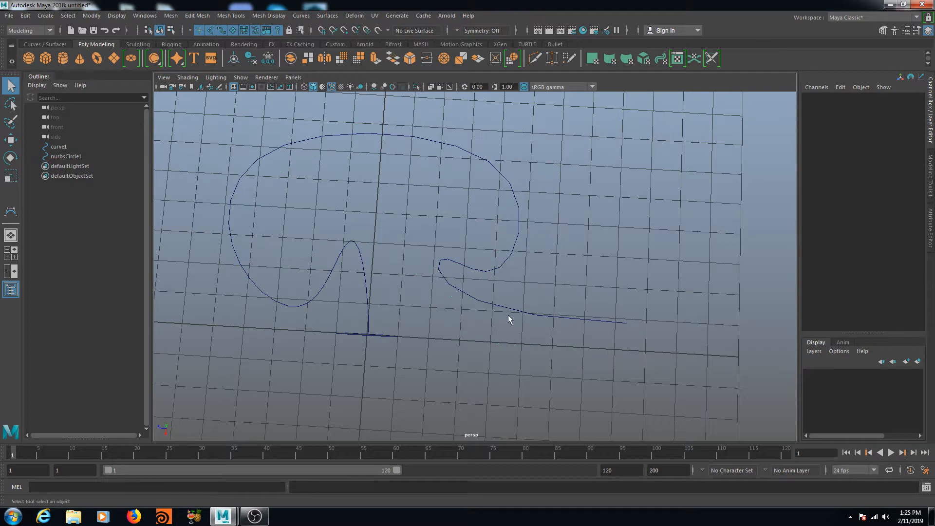
click(352, 243)
right_click(354, 246)
right_drag(355, 242, 287, 239)
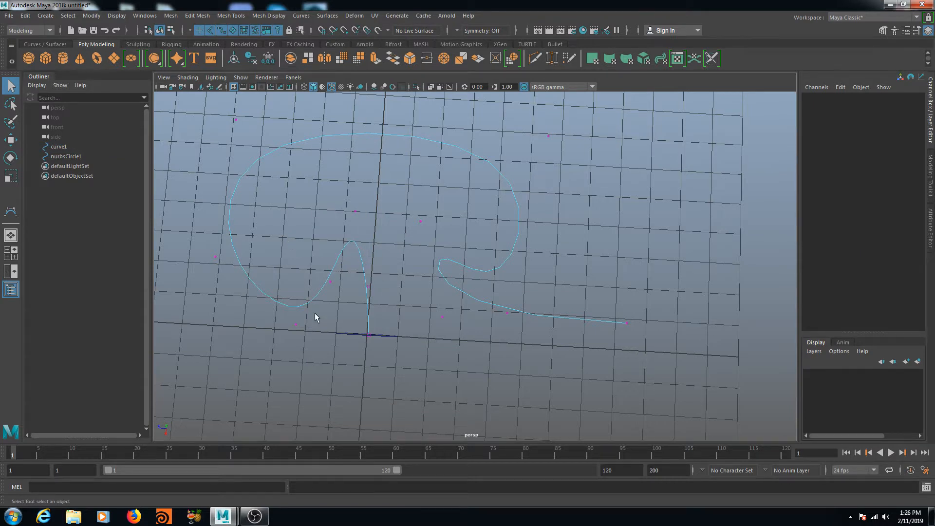
alt+drag(422, 305, 382, 259)
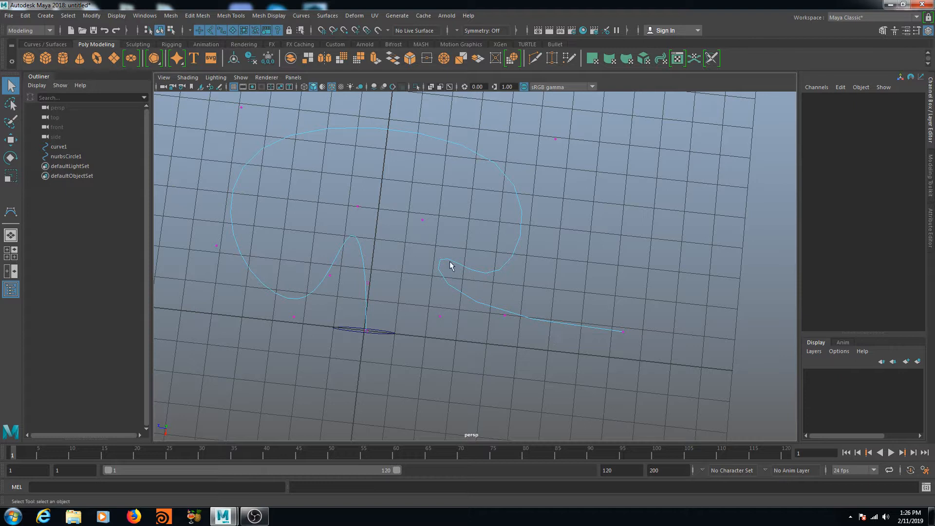
right_drag(354, 239, 405, 219)
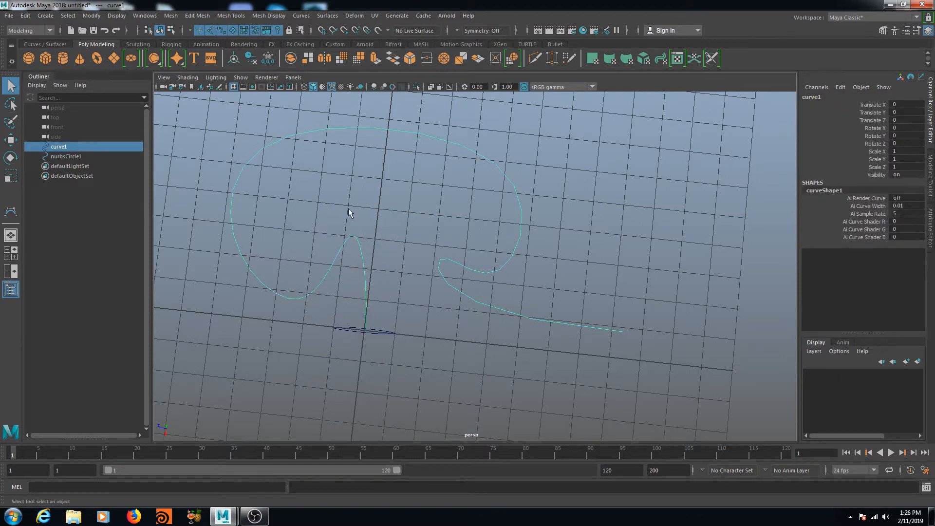
click(302, 14)
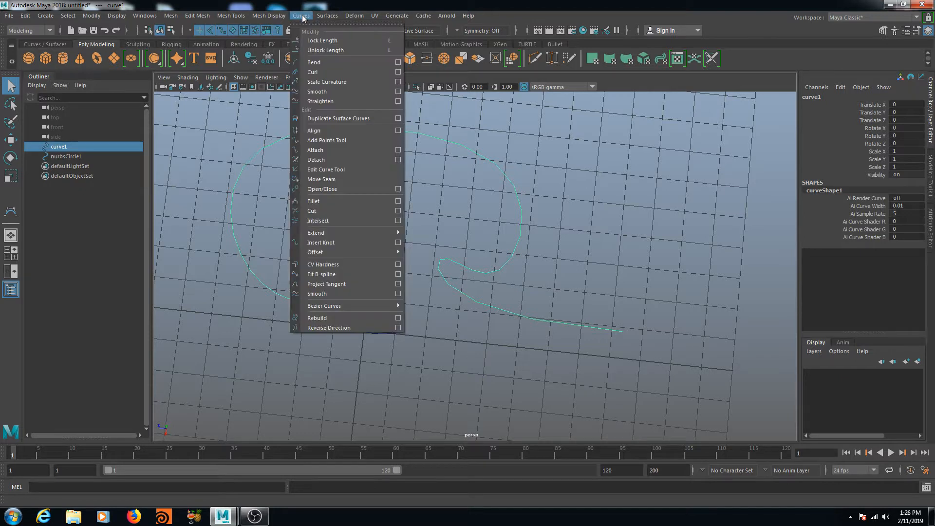
Step: Rebuild curve1 from reset defaults with 500 spans, then reselect nurbsCircle1
click(399, 319)
click(573, 118)
click(587, 142)
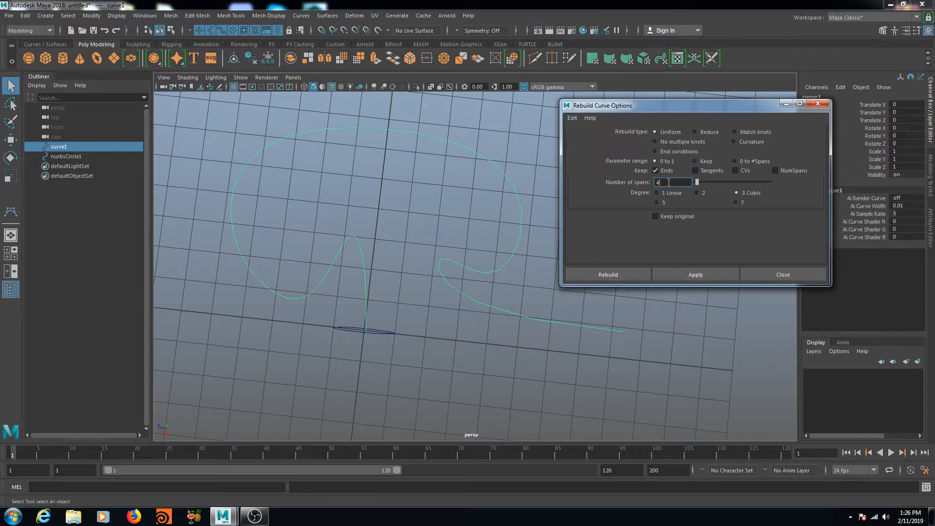
text(500)
click(608, 274)
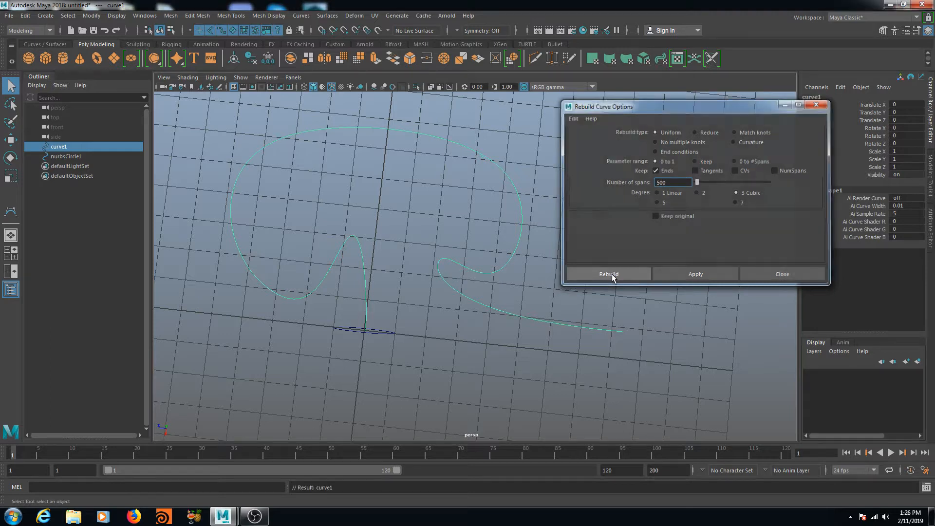
click(392, 332)
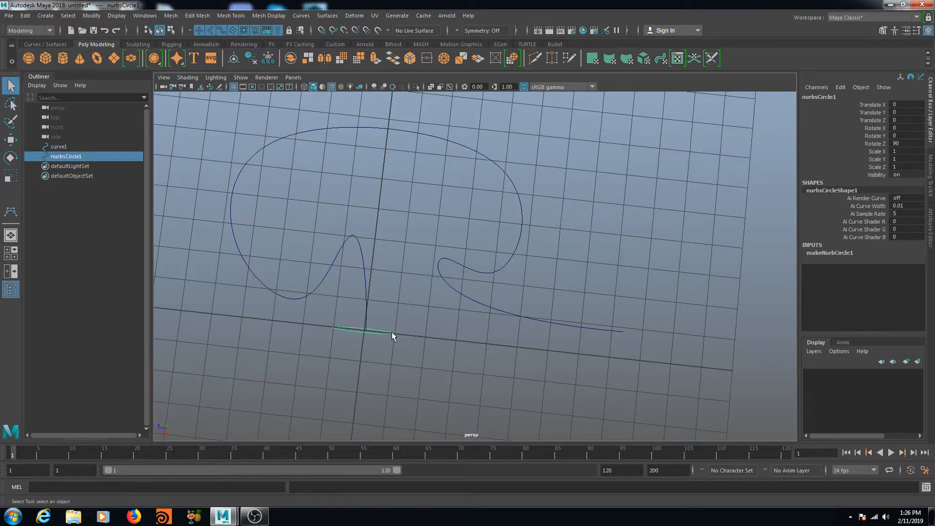
Step: Add curve1 to the selection and extrude the circle along it into a polygon tube
shift+click(352, 239)
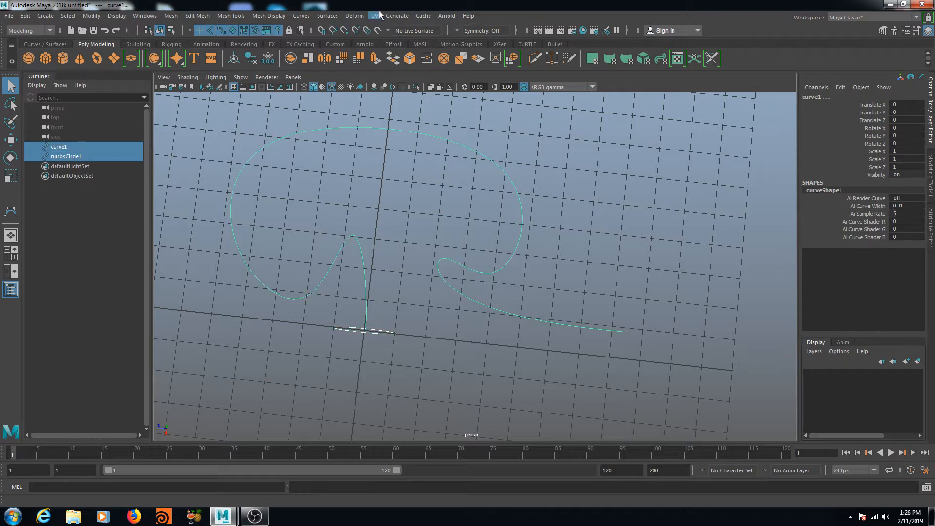
click(330, 16)
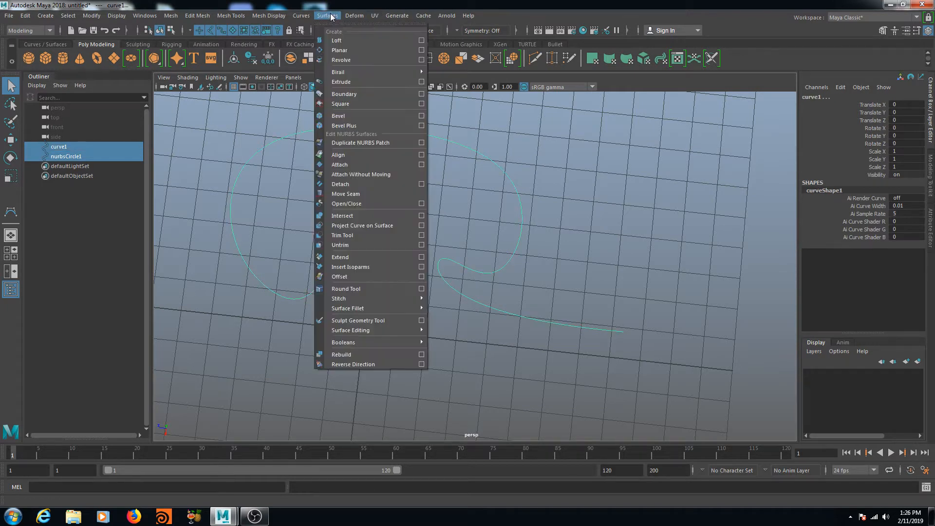
click(422, 82)
scroll(750, 238, down, 5)
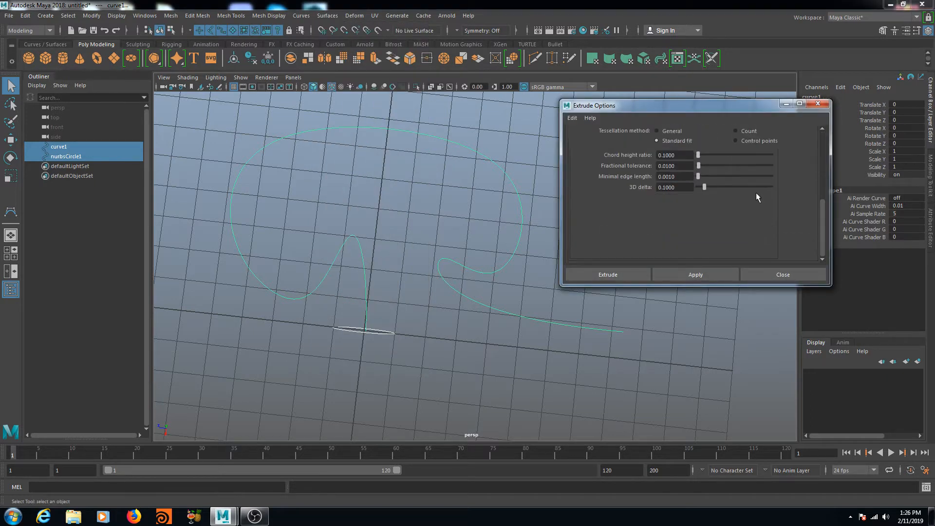
click(608, 274)
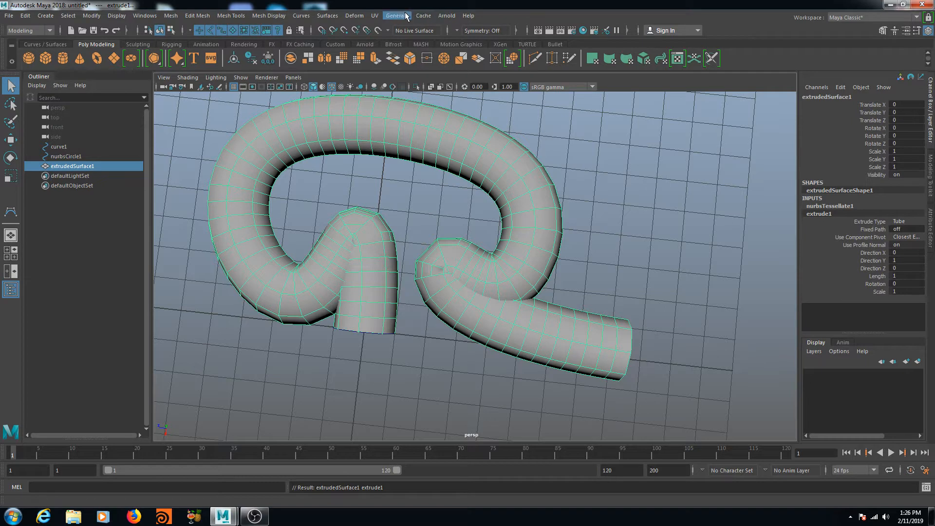
Step: Reopen the Surfaces Extrude Options dialog
click(327, 16)
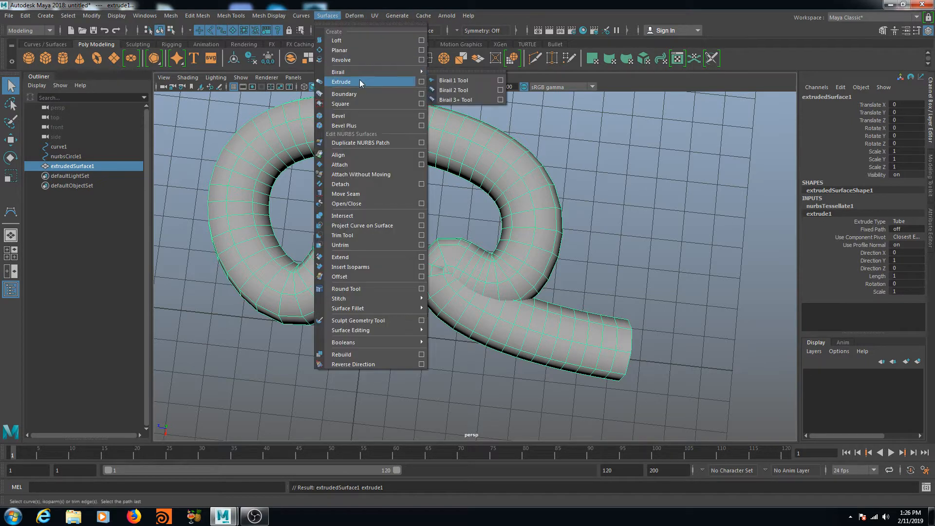
click(422, 82)
scroll(755, 223, down, 4)
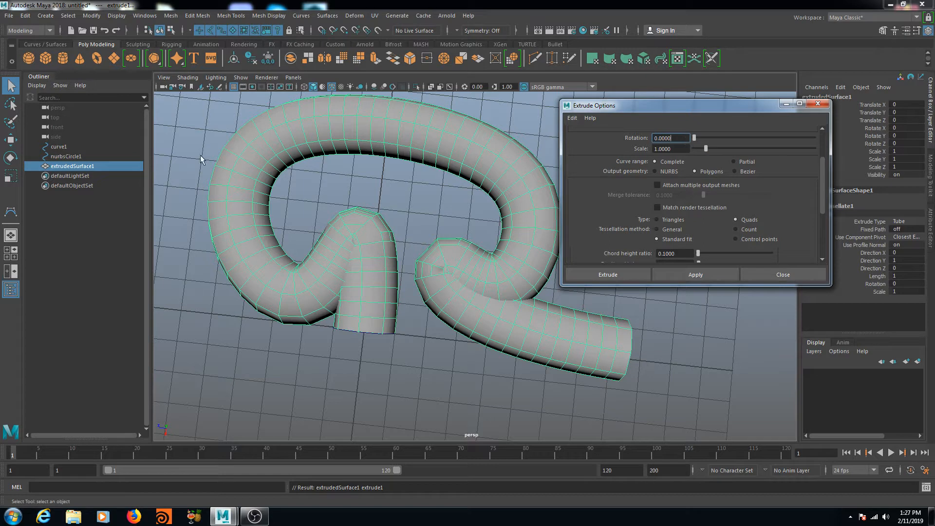
Step: Close the Extrude Options dialog and tumble around the tube from several angles
click(819, 103)
alt+drag(488, 277, 527, 262)
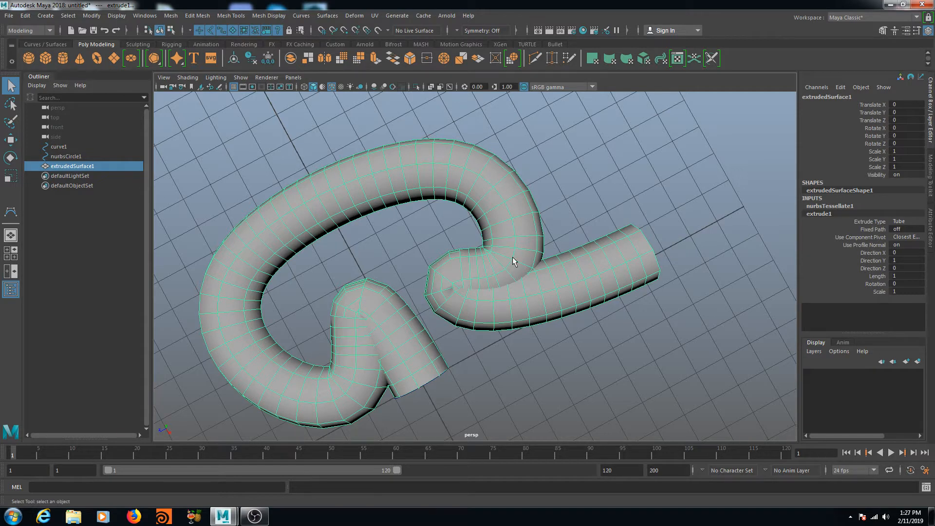
alt+drag(443, 284, 402, 256)
mouse_move(480, 282)
alt+mouse_down()
mouse_move(468, 319)
mouse_move(475, 316)
alt+mouse_up()
click(652, 267)
mouse_move(657, 270)
alt+mouse_down()
mouse_move(587, 269)
mouse_move(612, 282)
mouse_move(689, 240)
mouse_move(700, 273)
mouse_move(694, 331)
mouse_move(684, 263)
mouse_move(679, 292)
alt+mouse_up()
Step: Turn off Wireframe on Shaded and select extrudedSurface1
click(331, 87)
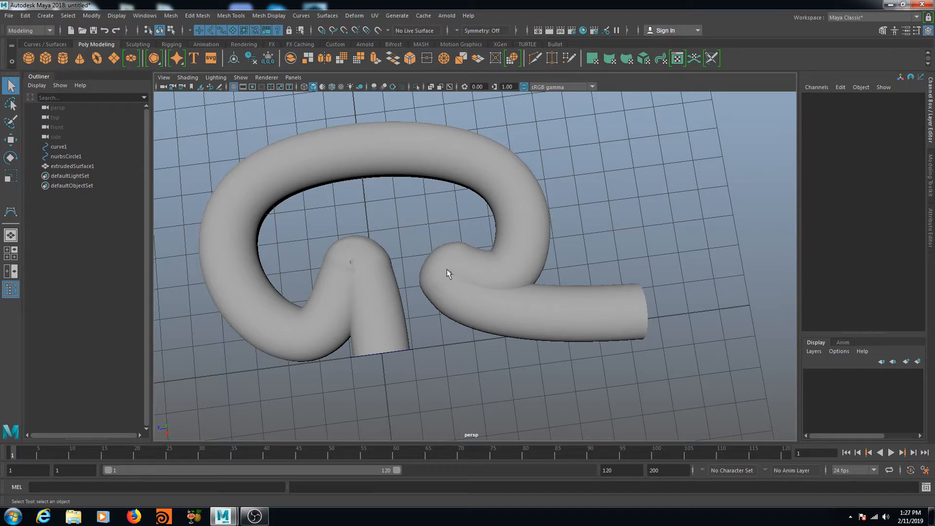
alt+drag(424, 295, 393, 312)
click(393, 312)
alt+drag(476, 363, 485, 314)
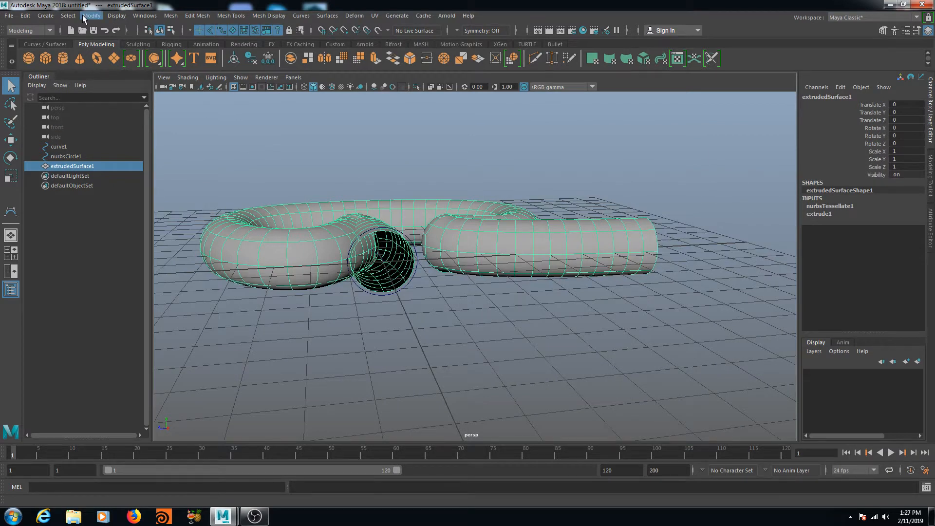
Step: Cap the tube's open ends with a fill hole, adding polyCloseBorder1
click(178, 18)
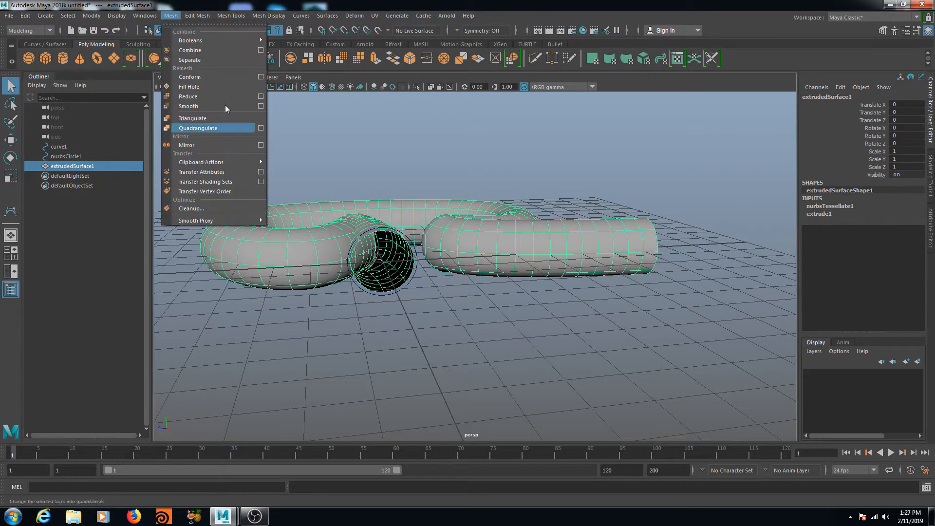
click(208, 88)
alt+drag(371, 168, 432, 278)
Step: View the tube from above and select the whole extrudedSurface1 in the Outliner
alt+drag(542, 278, 585, 313)
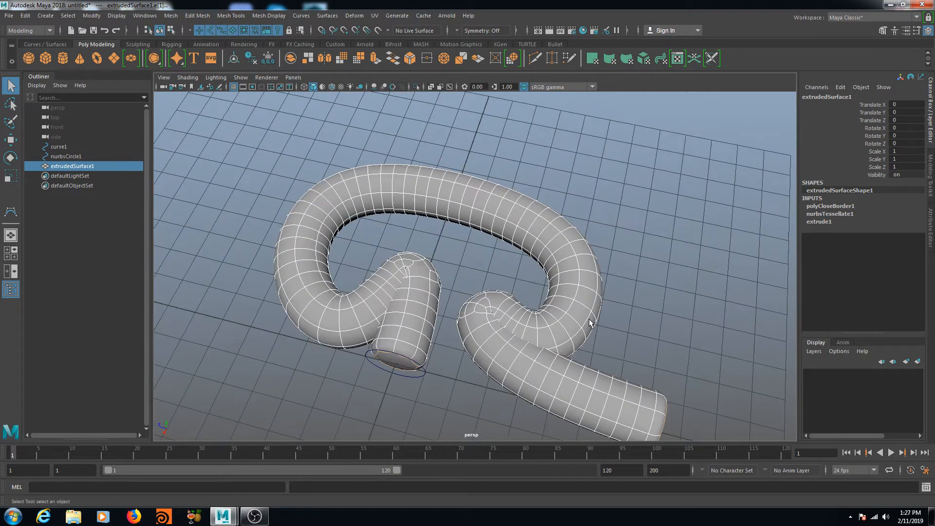
alt+drag(631, 347, 627, 323)
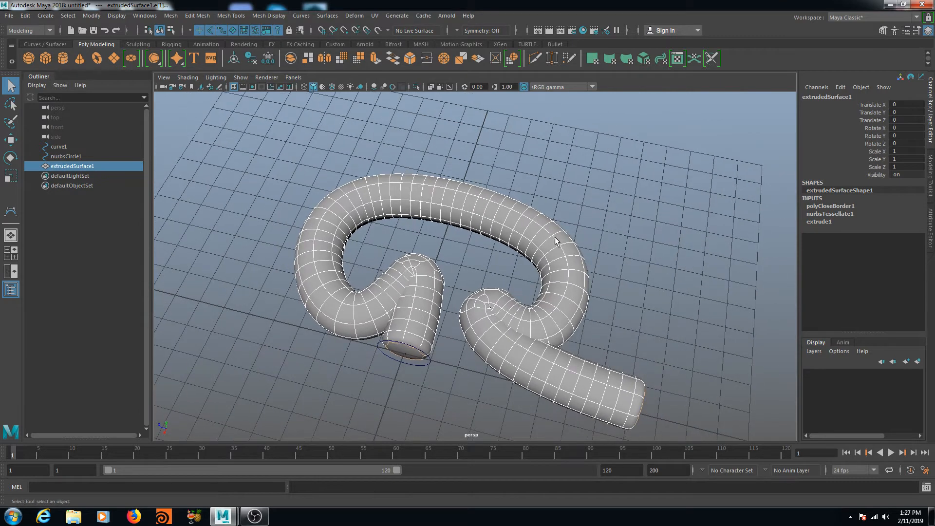
alt+middle_drag(556, 238, 550, 236)
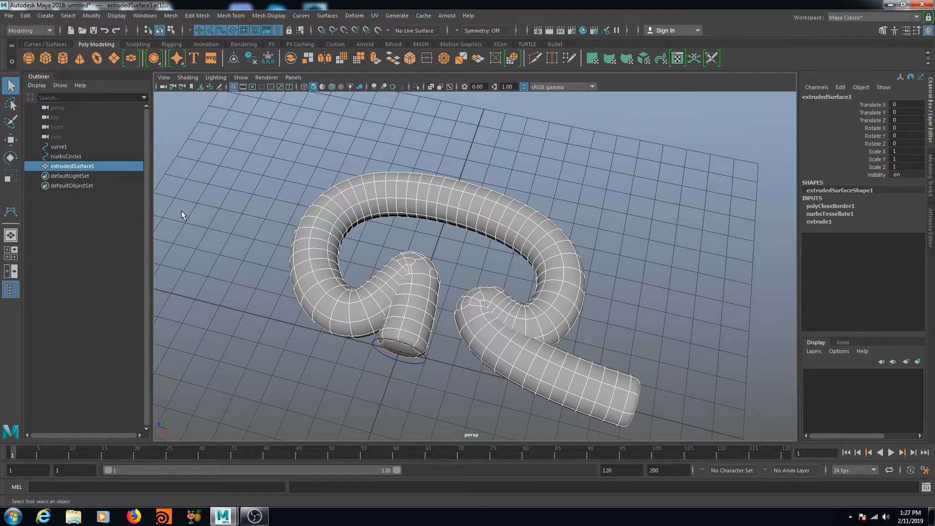
click(64, 166)
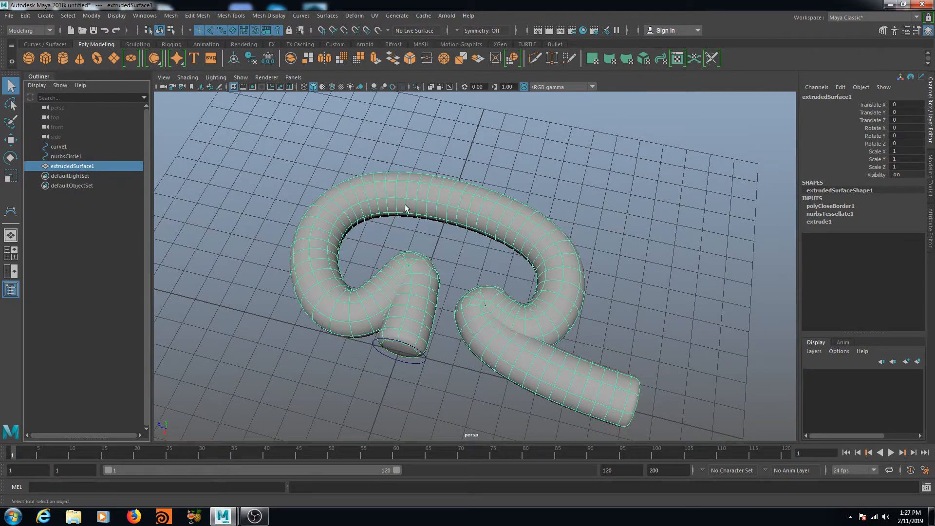
Step: Convert the tube into an Arnold mesh light, light_extrudedSurface1
click(447, 16)
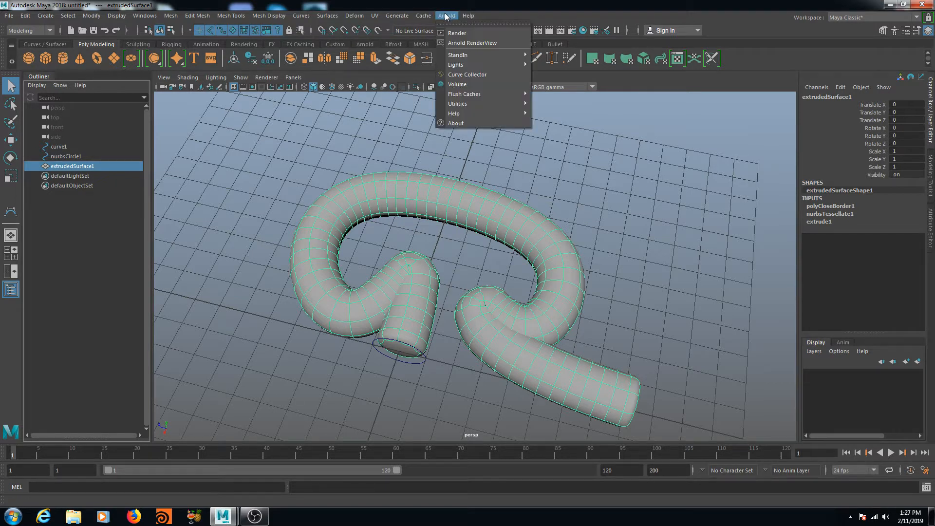
mouse_move(464, 64)
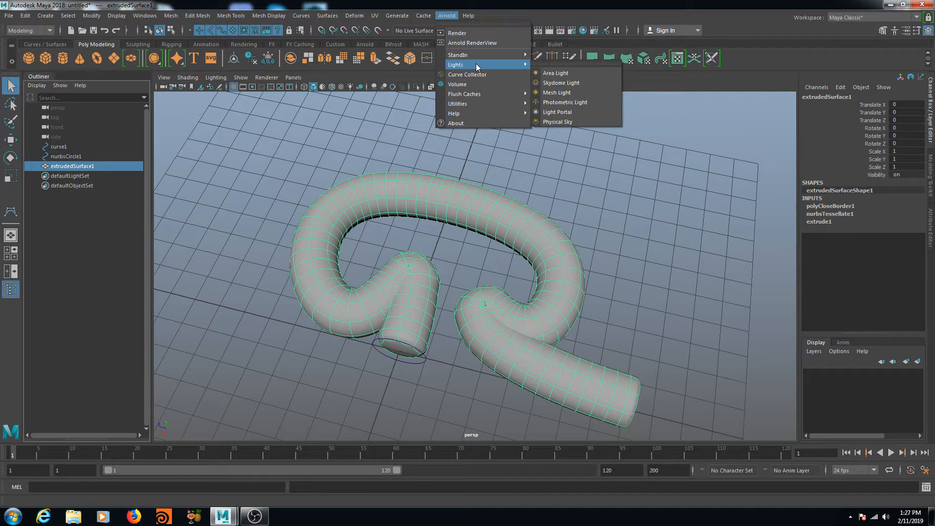
click(574, 94)
mouse_move(469, 308)
alt+mouse_down()
mouse_move(462, 278)
mouse_move(465, 321)
alt+mouse_up()
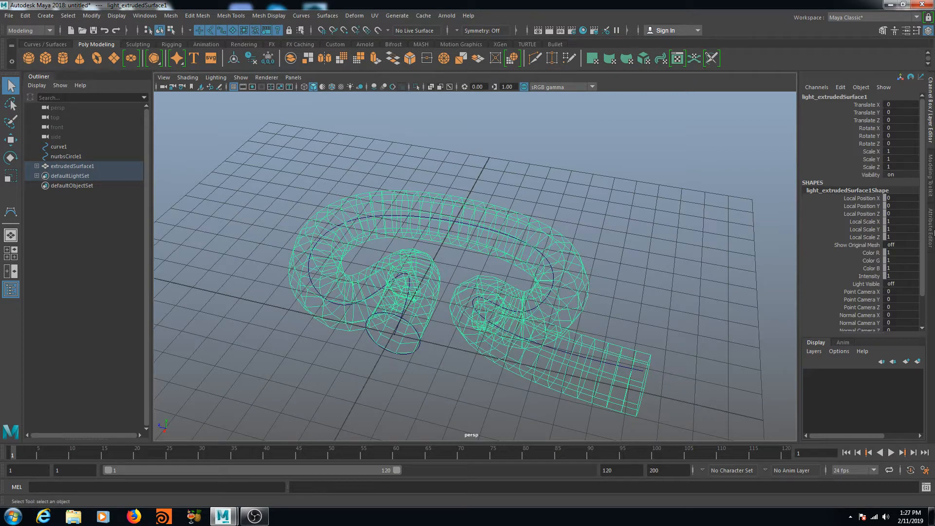
Step: Enable Light Visible in the mesh light's Attribute Editor
click(931, 218)
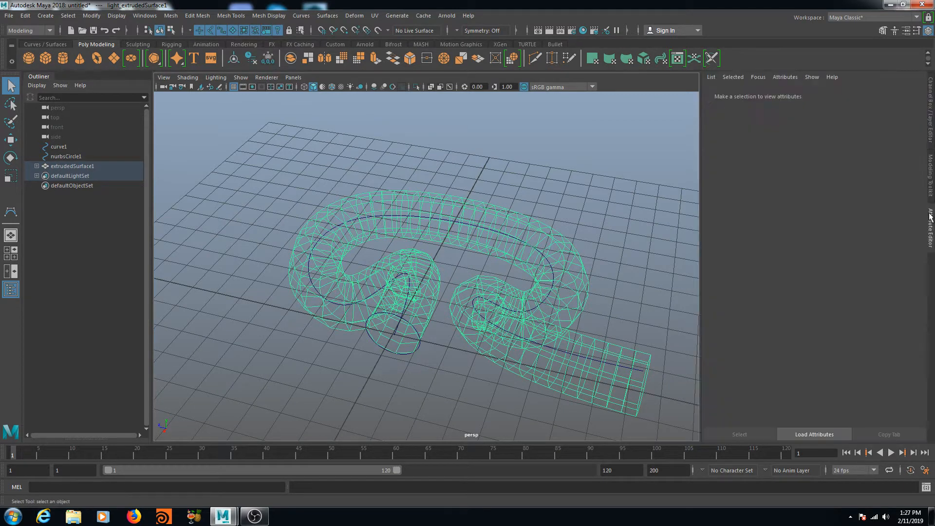
alt+drag(631, 263, 502, 209)
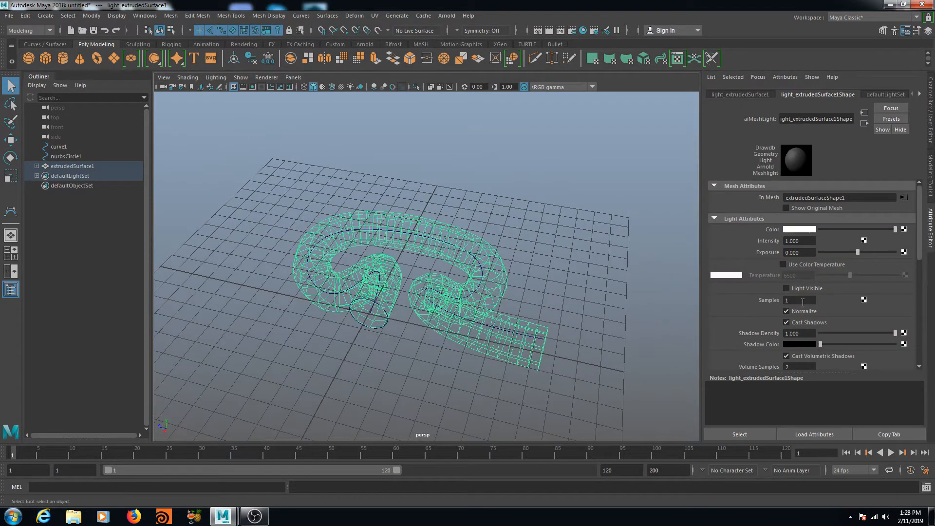
click(787, 289)
alt+drag(460, 297, 471, 302)
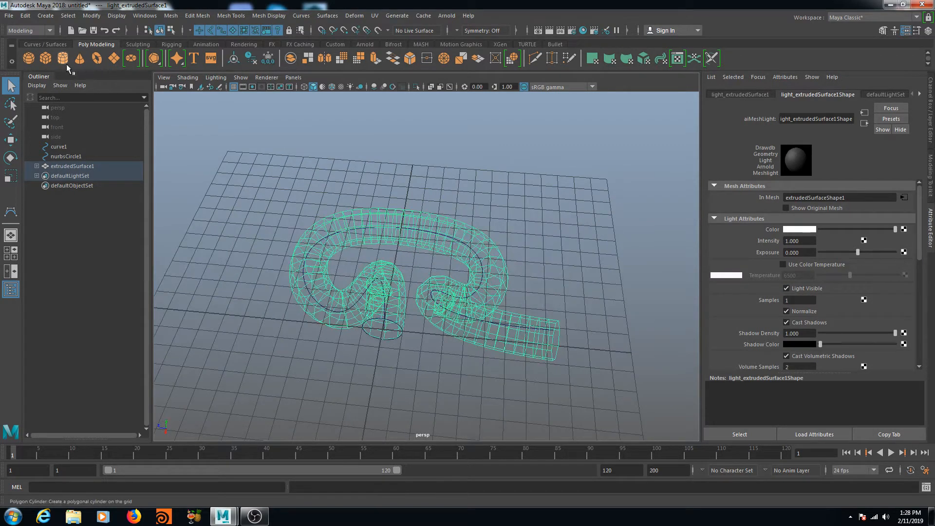
Step: Add a polygon plane, scale it into a large ground and lower it just beneath the tube
click(113, 59)
key(r)
drag(384, 330, 773, 247)
key(w)
drag(380, 307, 350, 239)
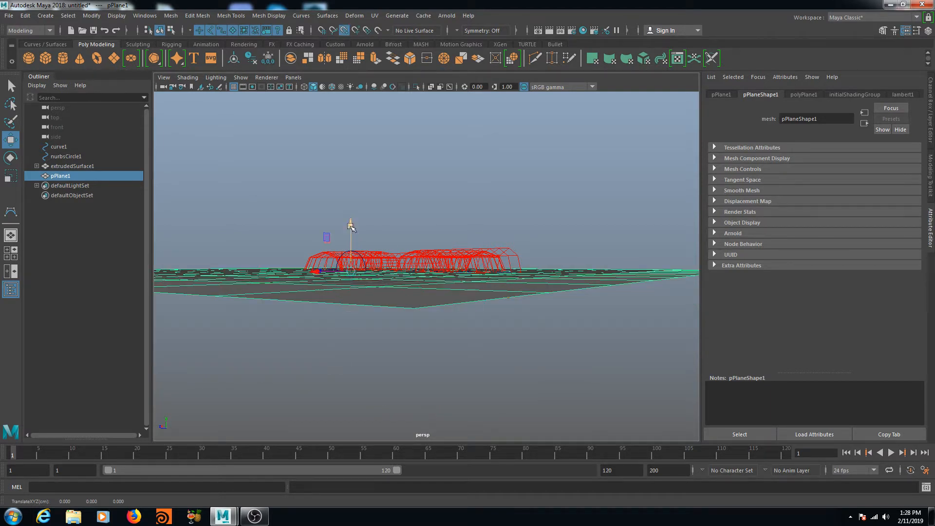
alt+drag(404, 272, 403, 306)
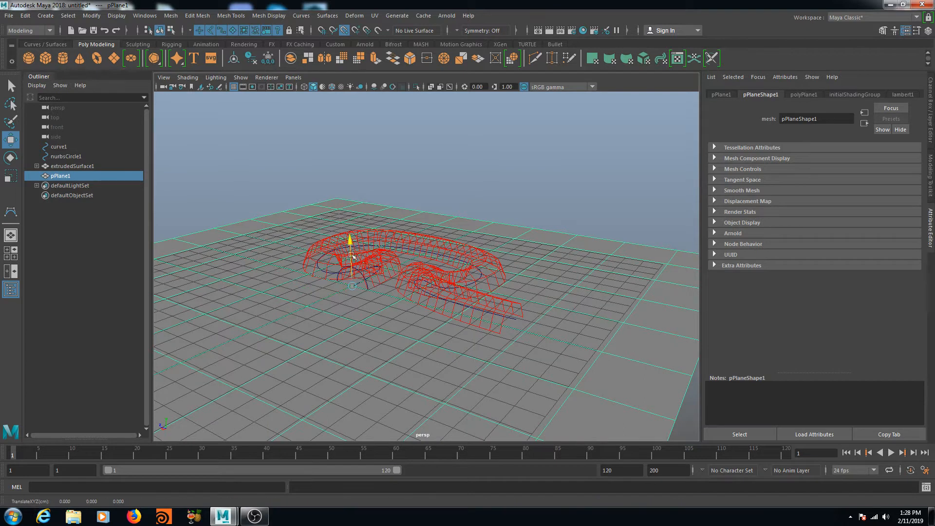
drag(350, 239, 361, 267)
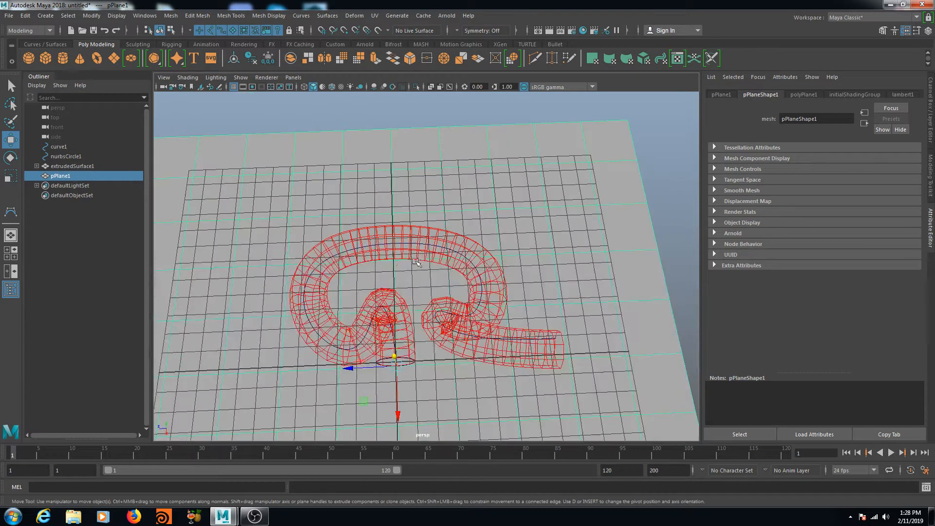
Step: Expand extrudedSurface1 in the Outliner and select light_extrudedSurface1
click(84, 167)
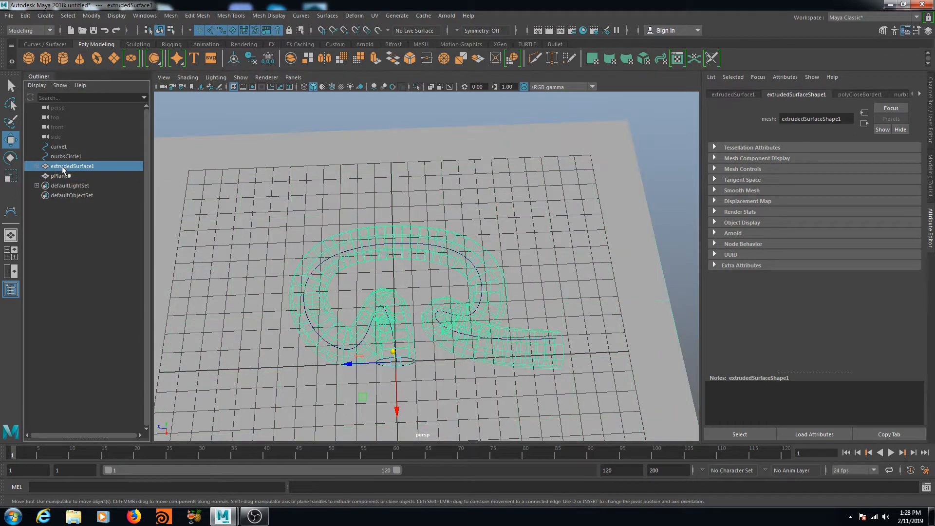
click(37, 166)
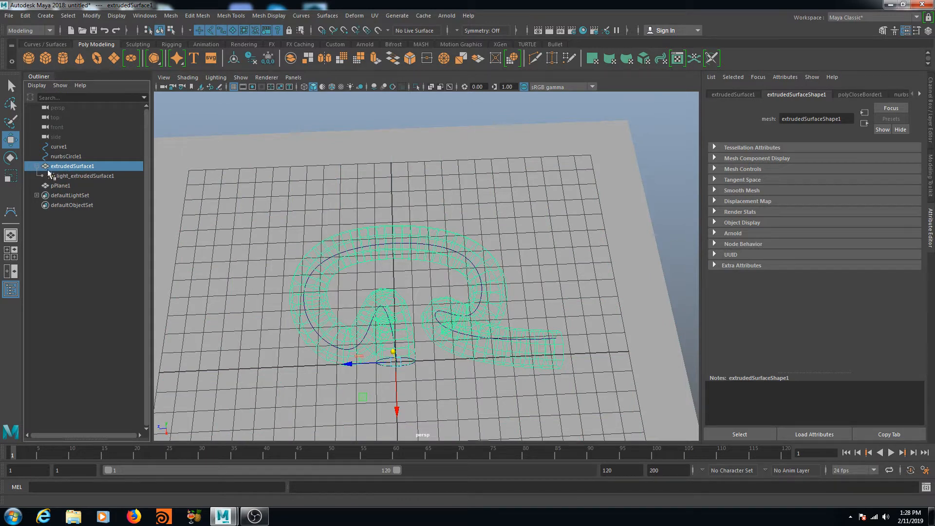
click(85, 176)
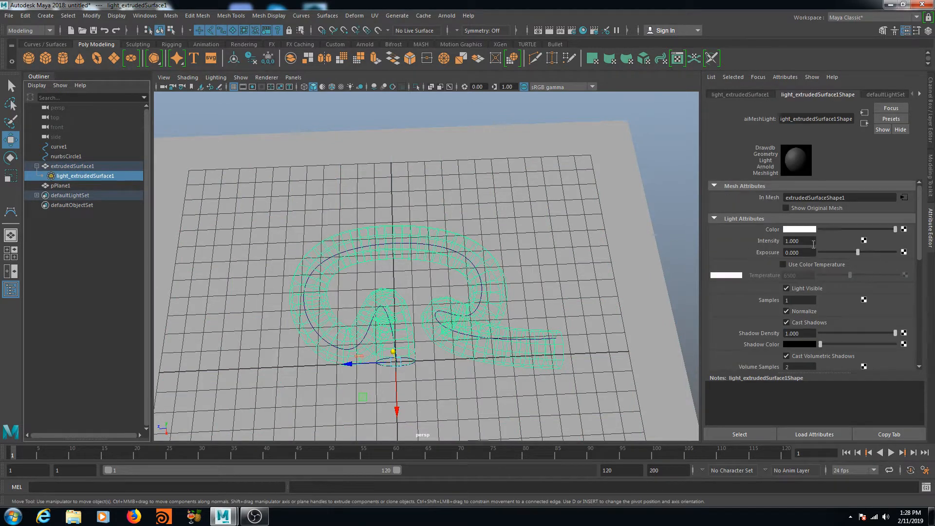
alt+drag(566, 287, 540, 288)
Step: Zoom in on the tube and start an interactive Arnold RenderView
alt+middle_drag(539, 287, 551, 268)
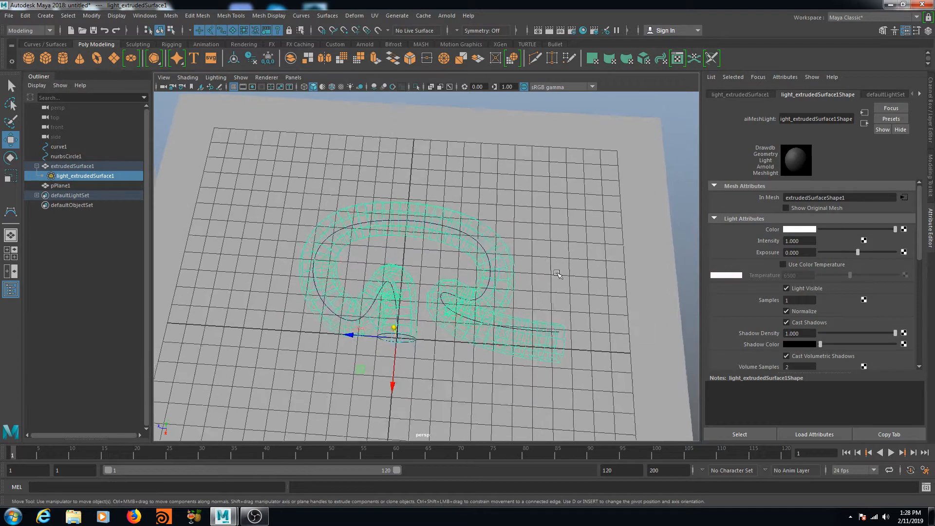
scroll(550, 268, up, 1)
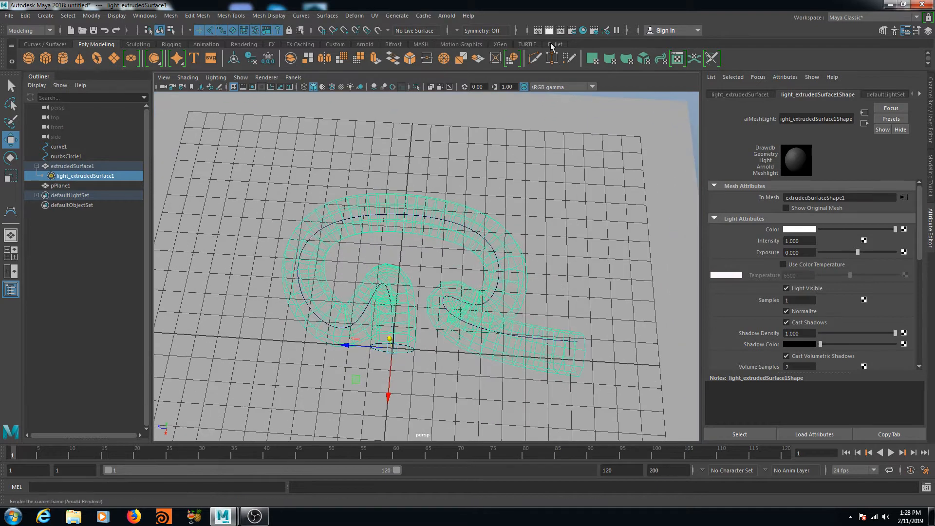
click(446, 16)
click(458, 36)
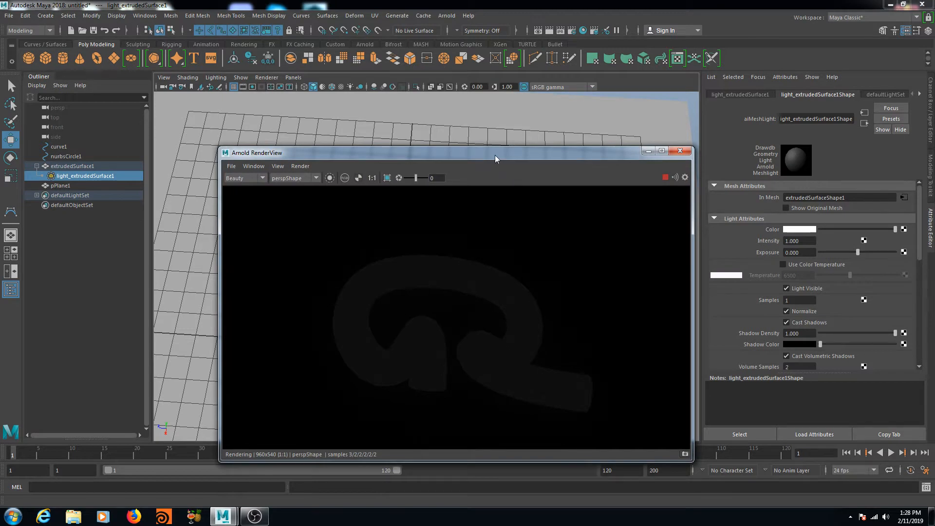
drag(483, 155, 466, 137)
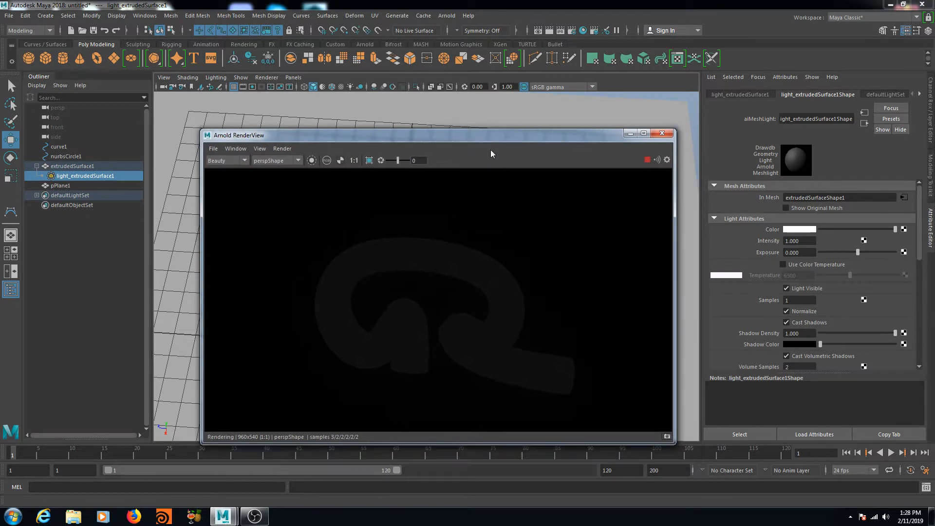
Step: Set the mesh light's Exposure to 5 and Intensity to 5
click(806, 253)
text(5)
key(Return)
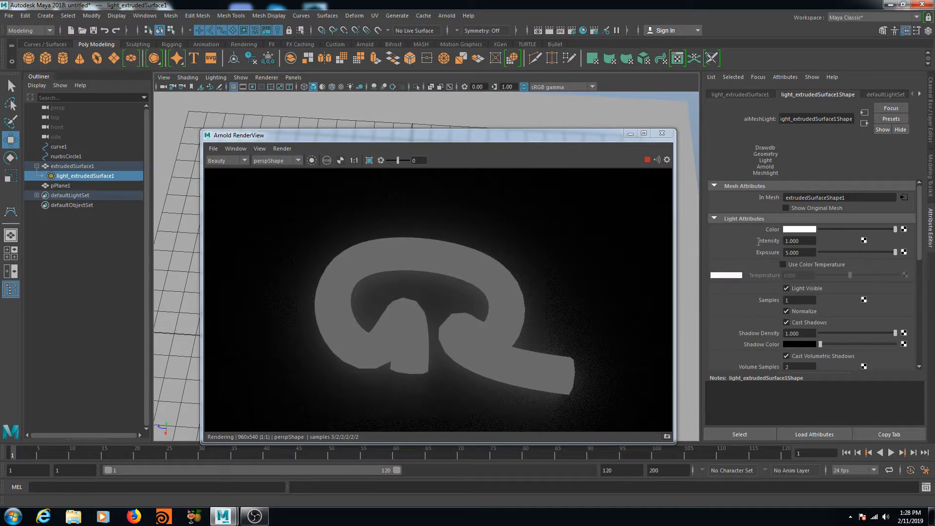
click(799, 241)
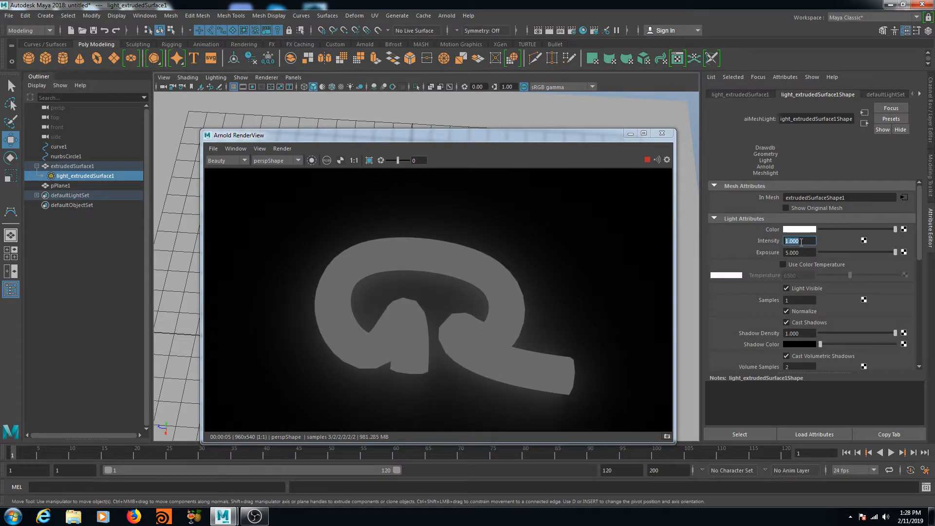
text(5)
key(Return)
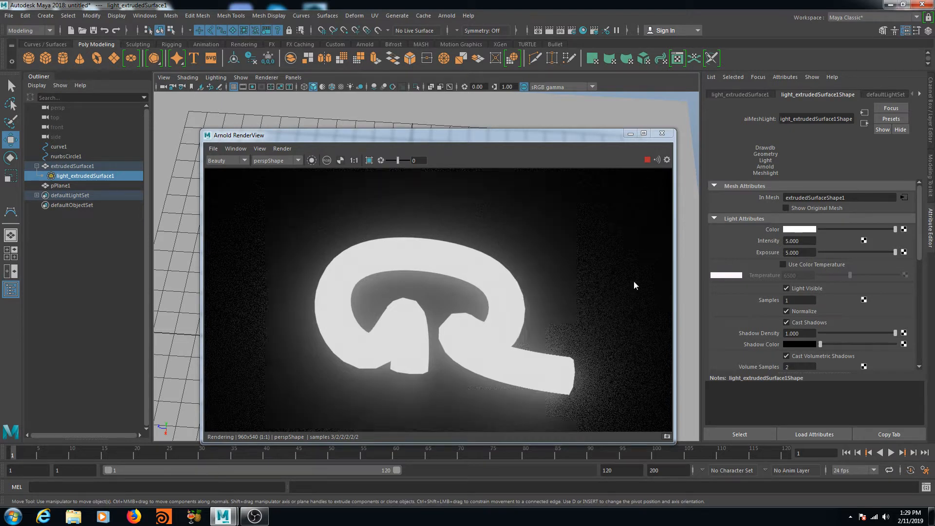
Step: Minimize, restore, then close the Arnold RenderView window
click(630, 133)
alt+drag(433, 142, 464, 184)
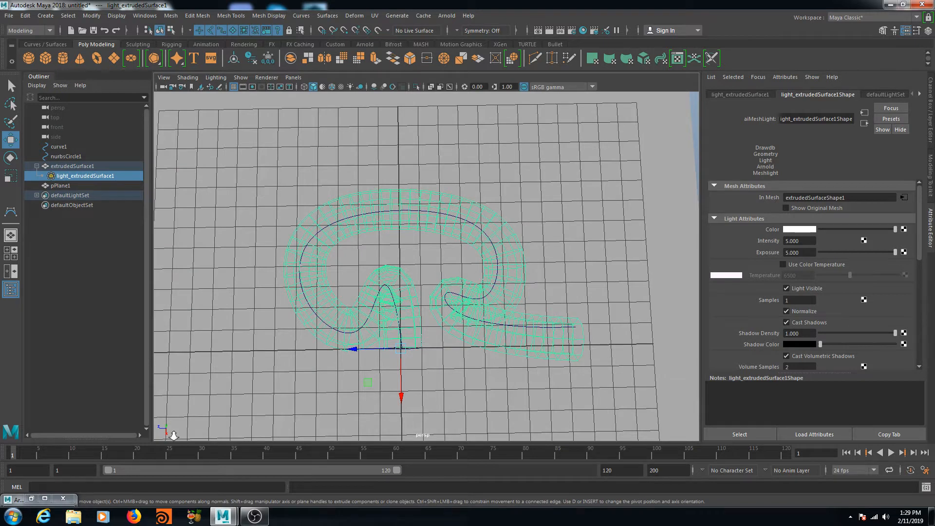
click(32, 500)
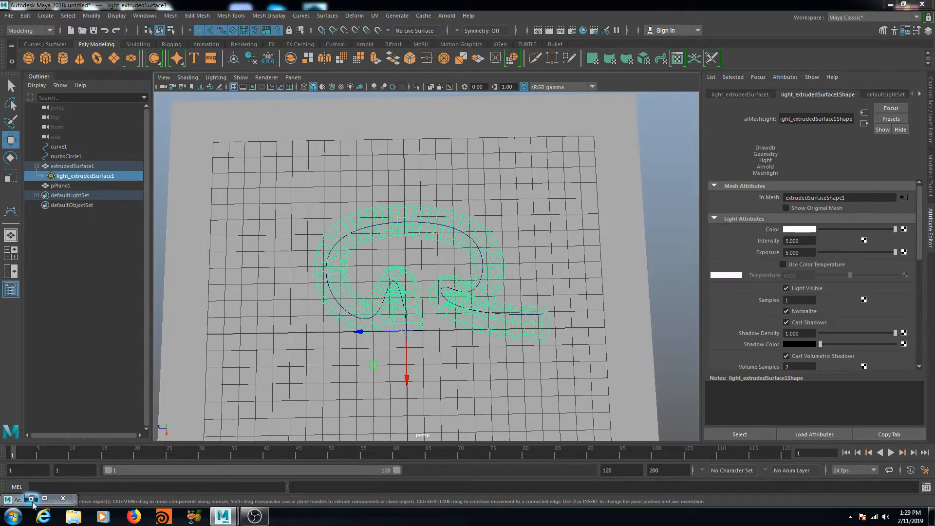
click(32, 499)
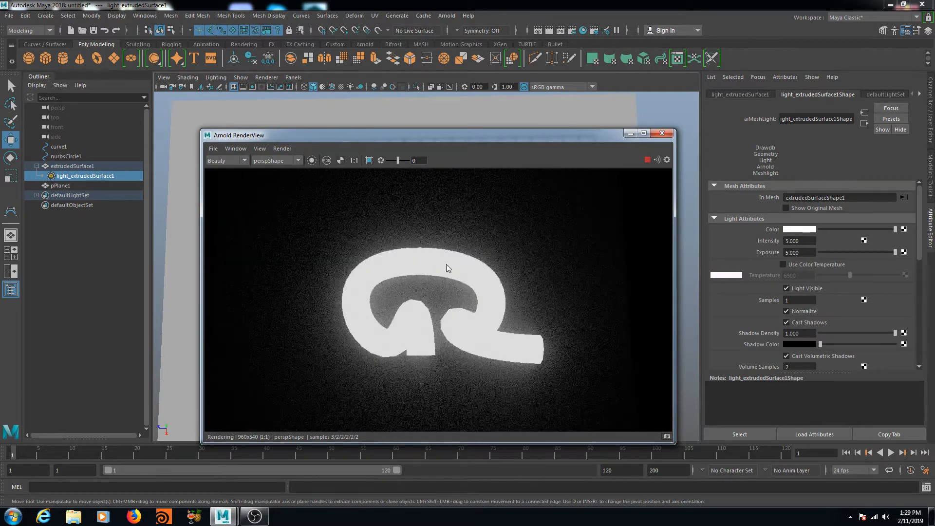
click(662, 133)
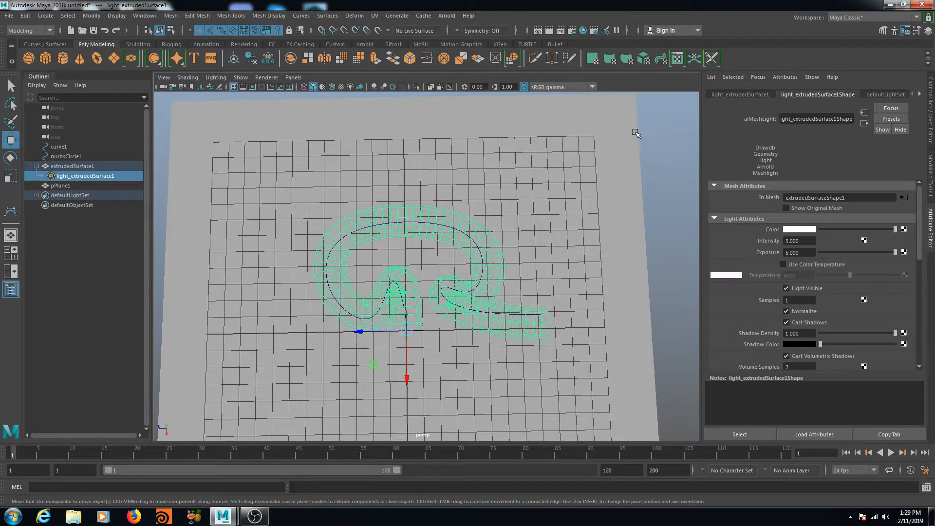
Step: Select the ground plane, render the current frame at 960 x 540, and minimize Render View
click(628, 131)
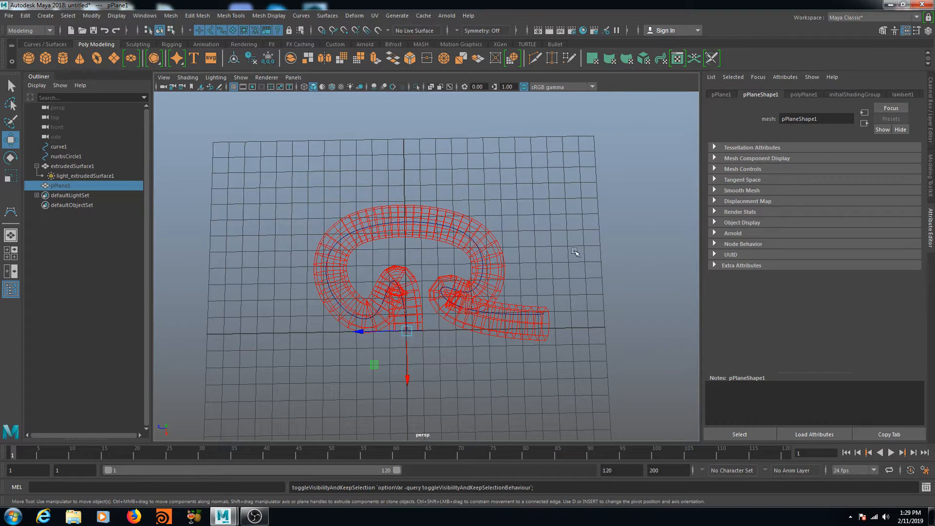
alt+drag(576, 255, 542, 234)
click(551, 31)
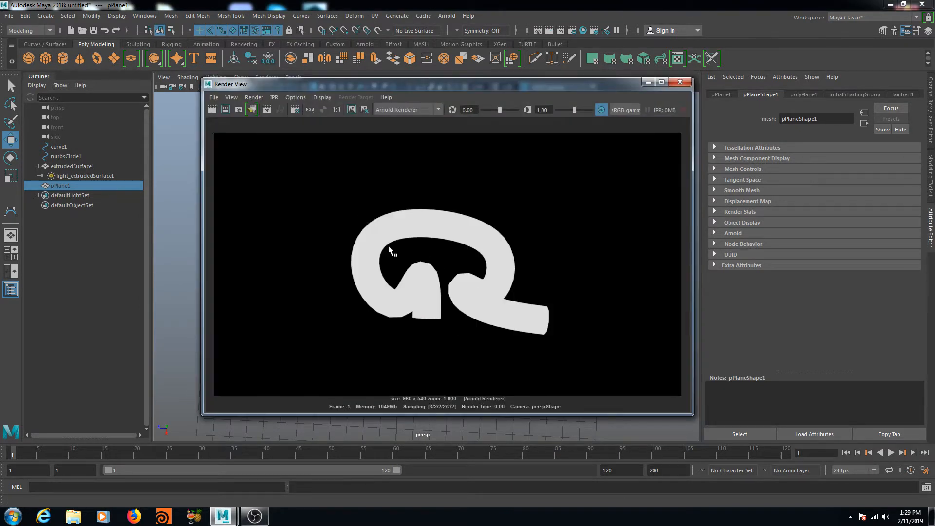
click(648, 83)
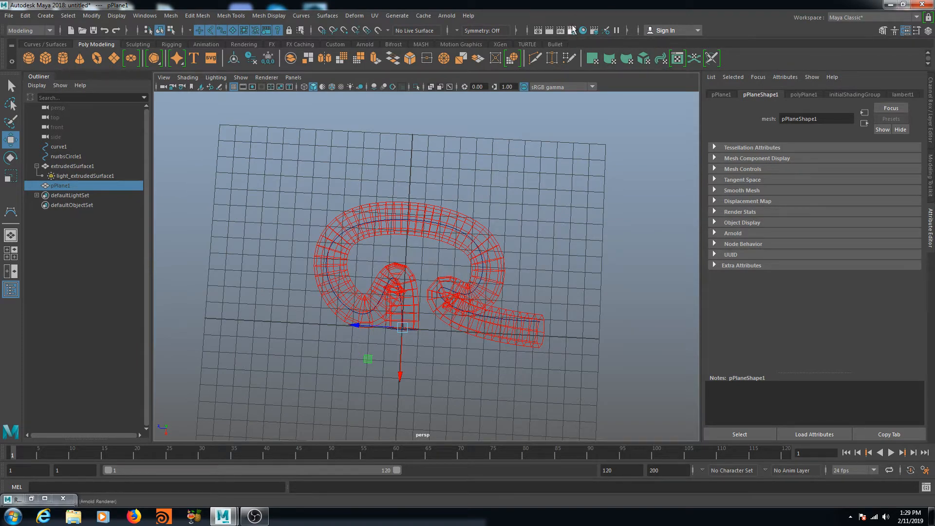
Step: In Arnold Render Settings, assign a new aiAtmosphereVolume to the Environment's Atmosphere slot
click(571, 31)
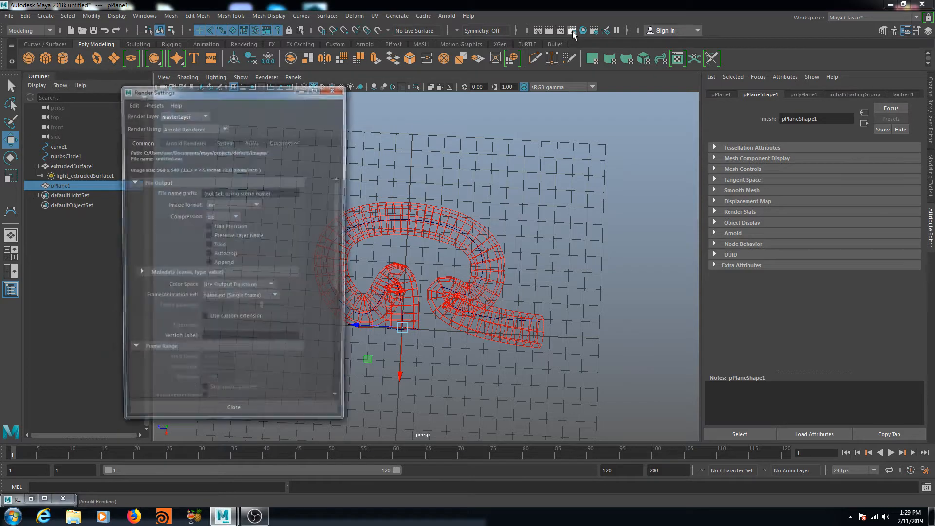
click(186, 142)
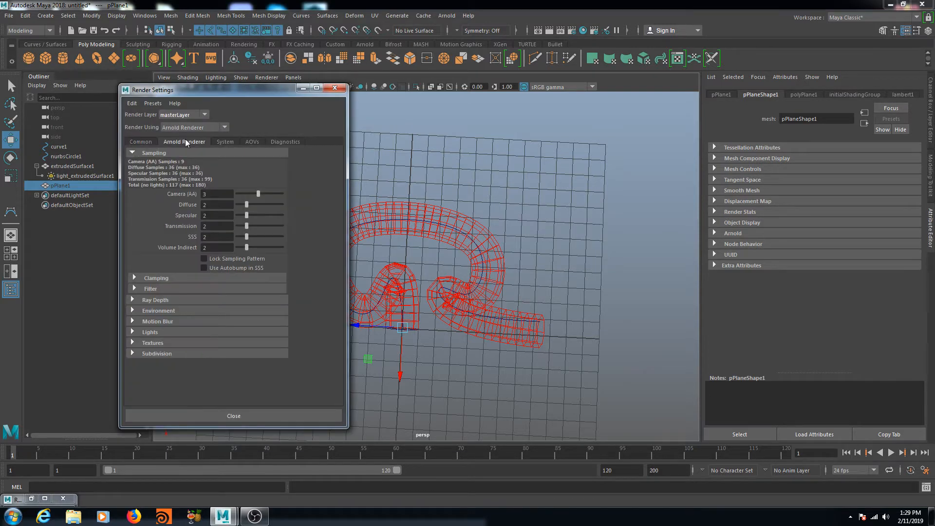
click(133, 312)
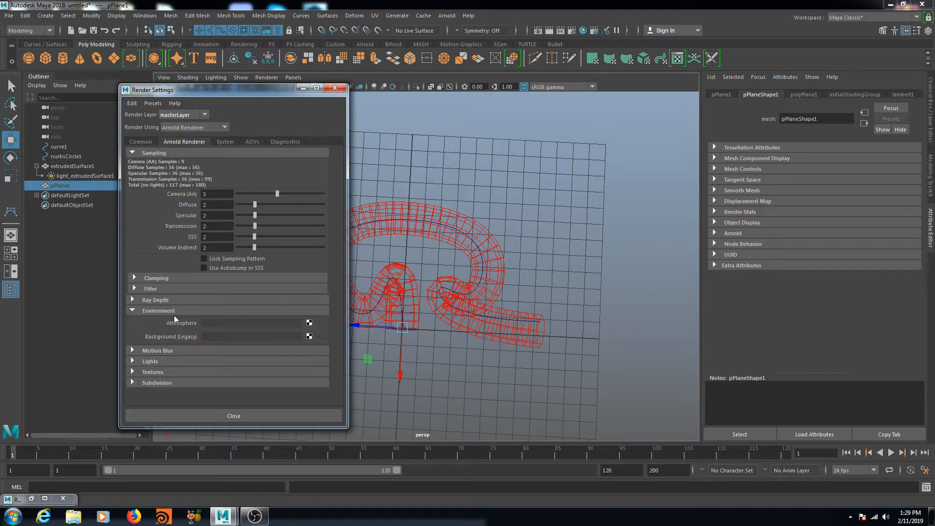
click(309, 324)
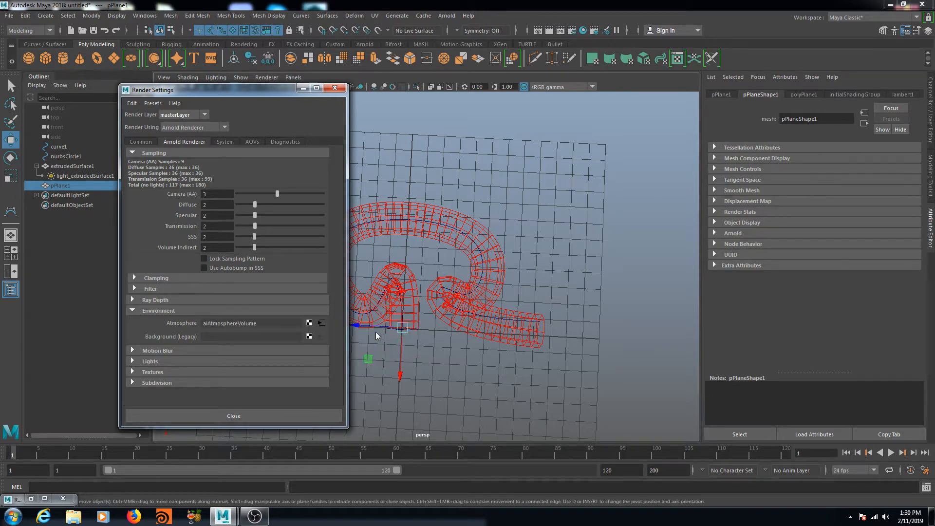
click(376, 332)
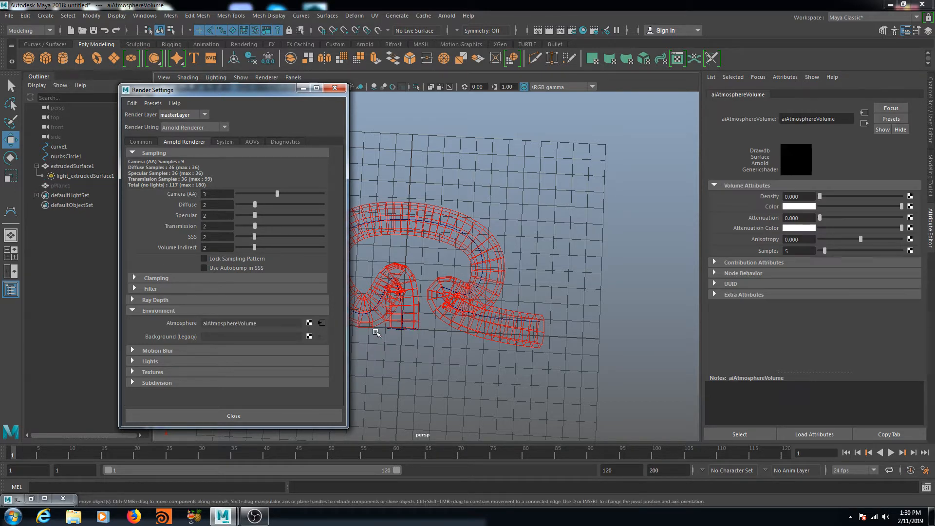
click(291, 417)
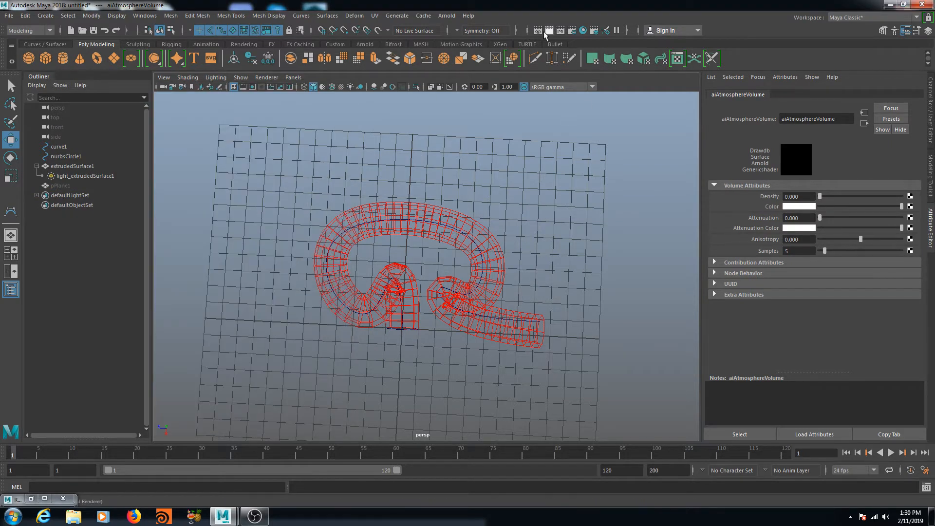
Step: Render the current frame, then set the aiAtmosphereVolume Density to 0.010
click(551, 31)
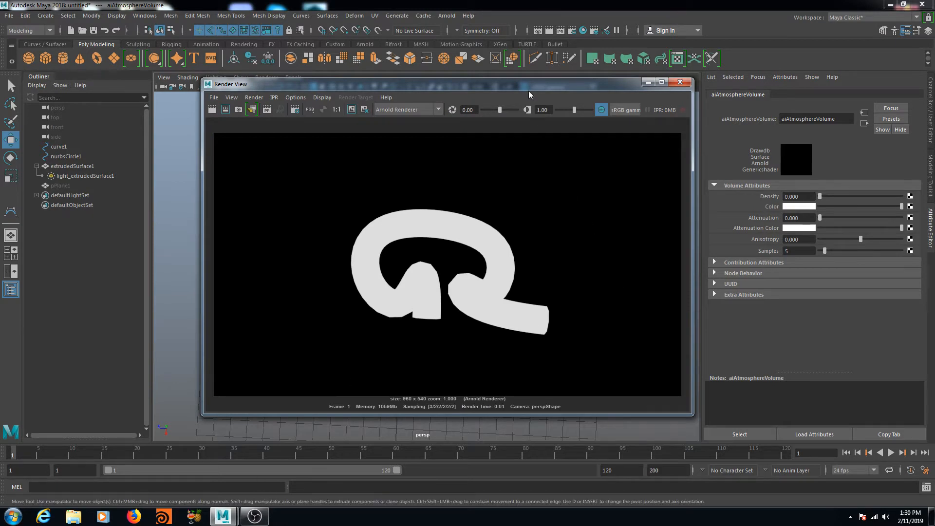
drag(530, 96, 486, 108)
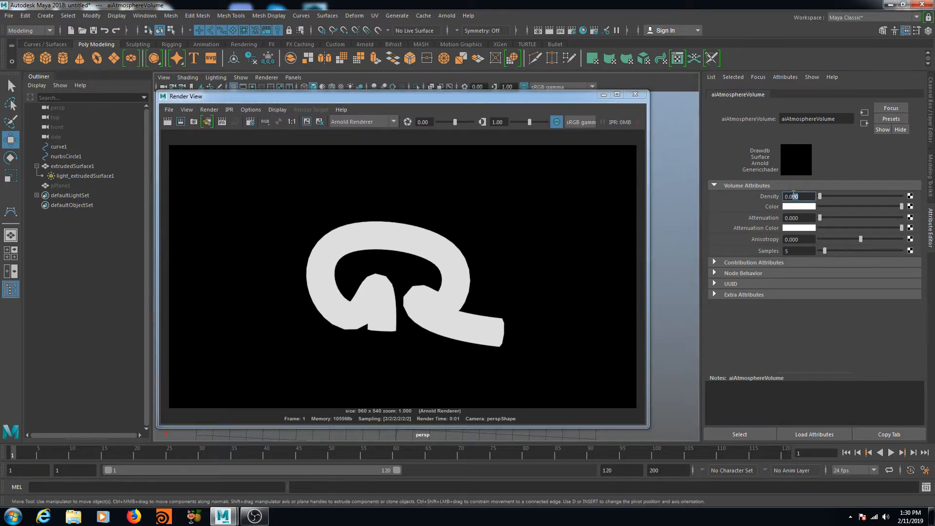
text(1)
key(Return)
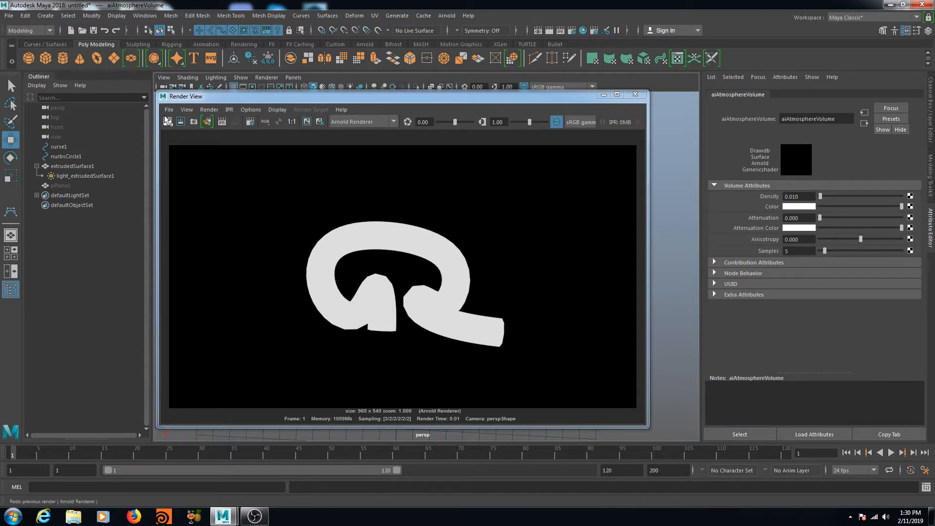
Step: Re-render to show faint haze around the tube, then select light_extrudedSurface1 in the Outliner
click(549, 31)
click(549, 32)
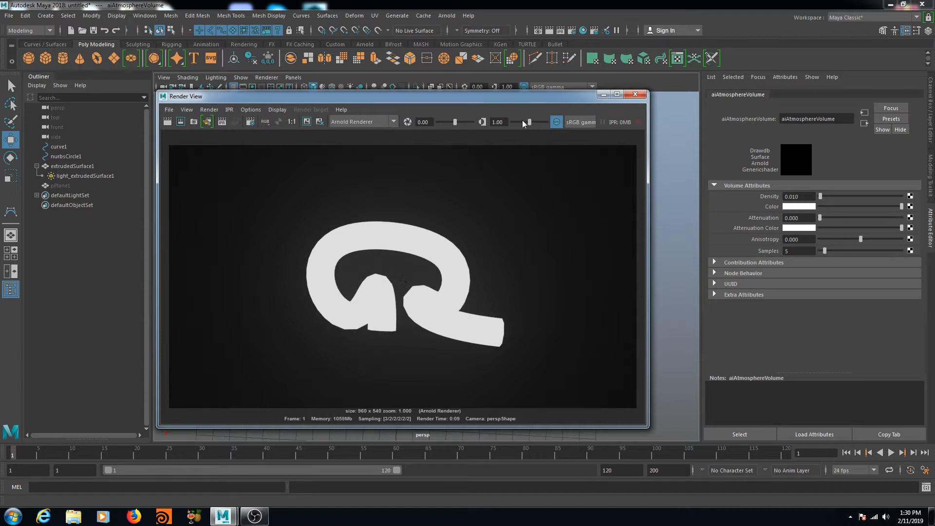
scroll(544, 270, down, 2)
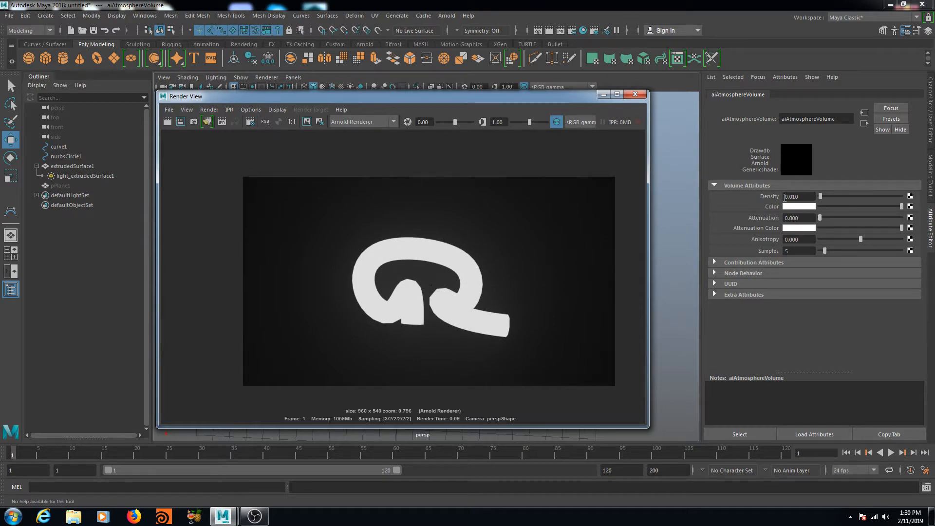
click(79, 176)
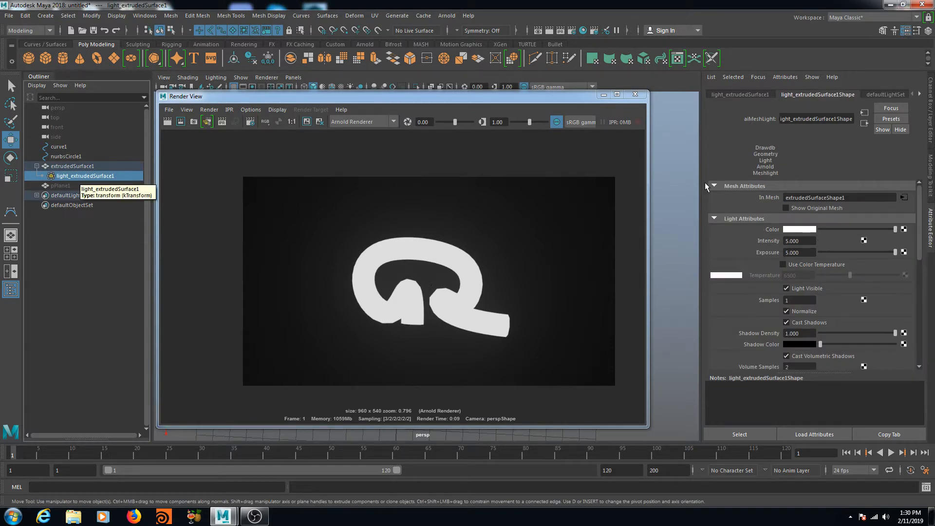
Step: Raise the aiMeshLight Exposure to 7 and redo the render
drag(806, 242, 763, 253)
text(7)
key(Return)
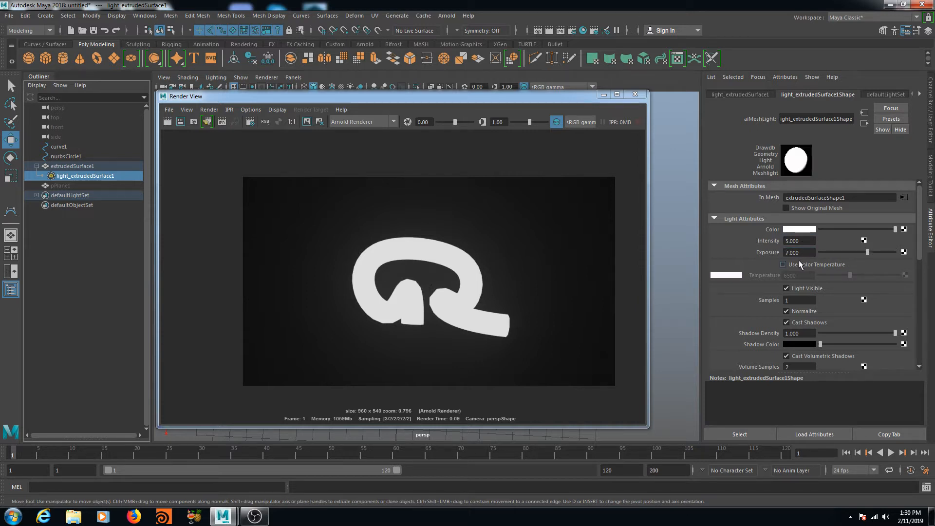
click(180, 122)
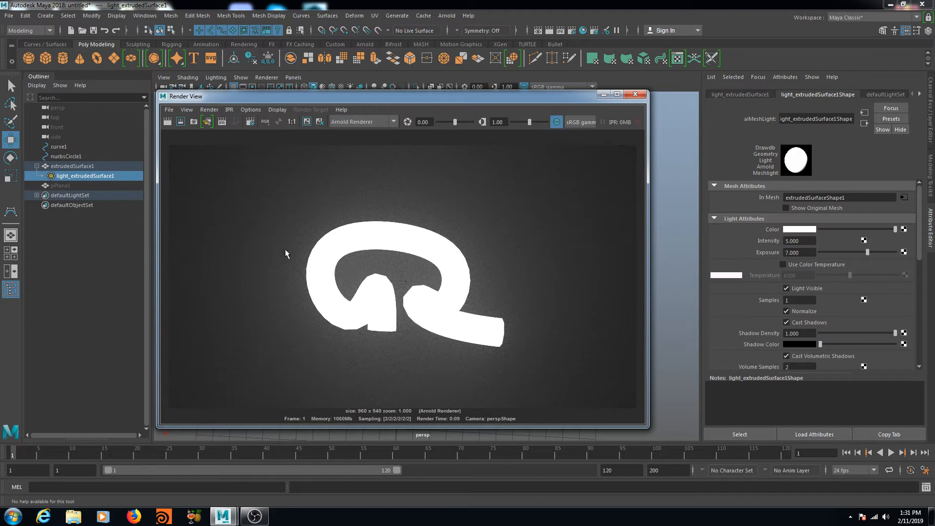
Step: Darken the Render View preview exposure, revert the light Exposure to 5, and minimize Render View
scroll(267, 216, down, 1)
scroll(358, 224, up, 1)
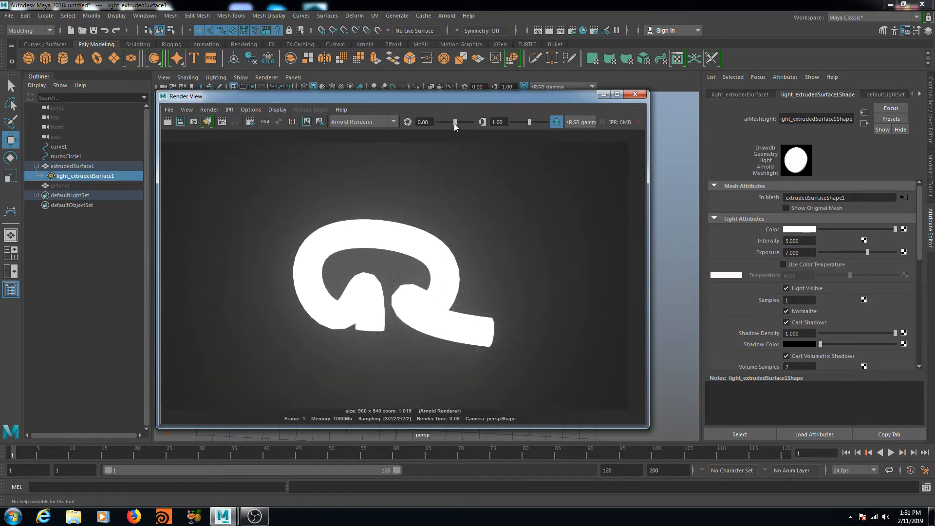
drag(455, 122, 449, 125)
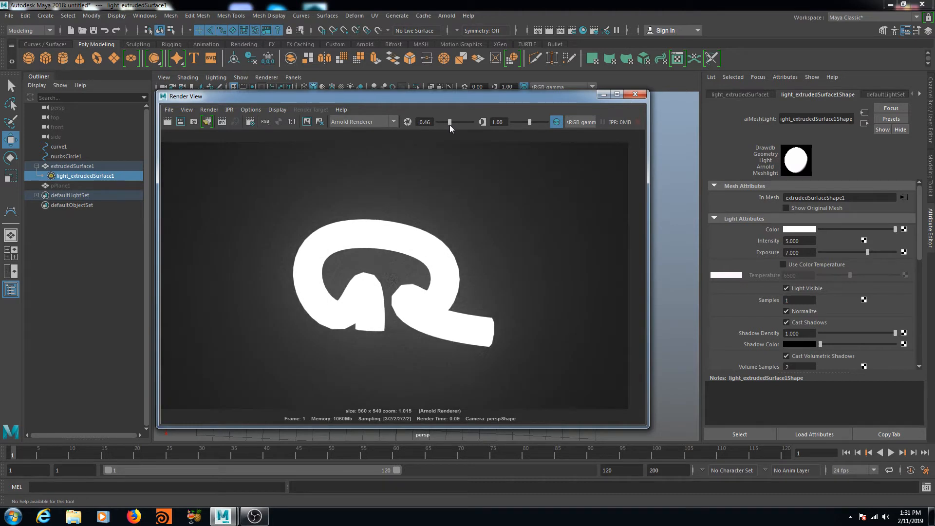
key(ctrl+z)
key(ctrl+z)
click(604, 94)
Step: Break the Atmosphere connection to aiAtmosphereVolume in Render Settings and minimize the window
click(571, 30)
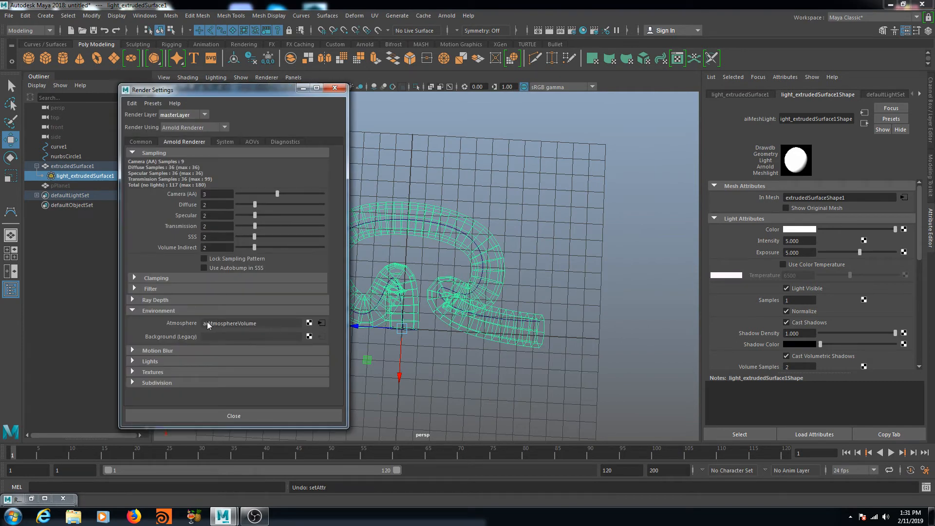
right_click(189, 326)
click(218, 352)
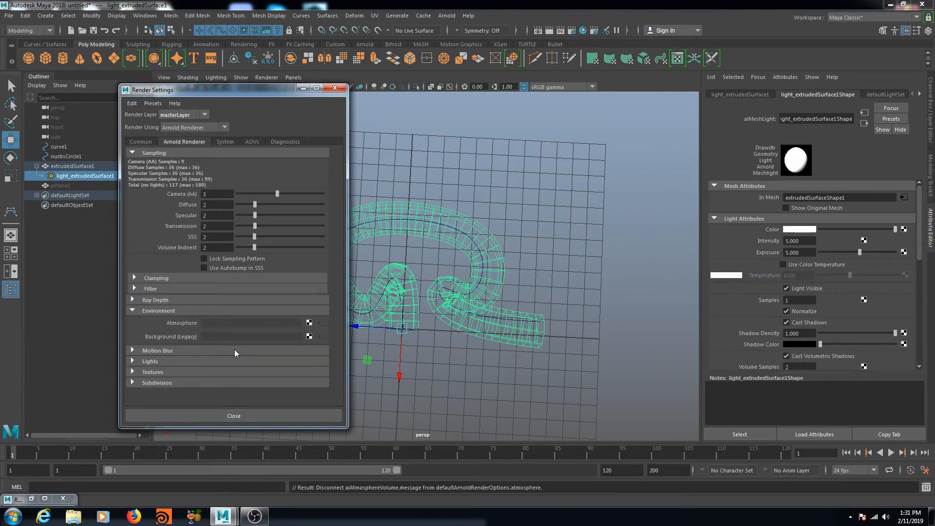
click(303, 88)
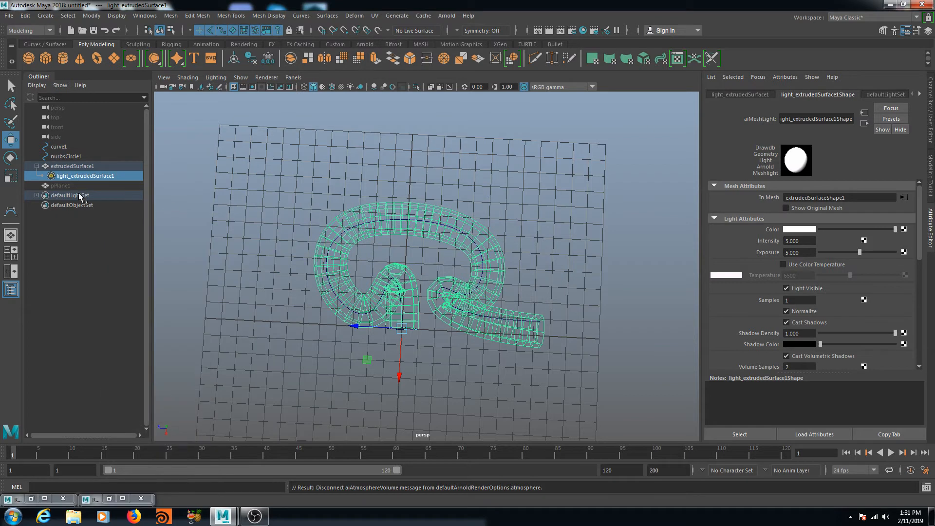
Step: Unhide the ground plane pPlane1 with Shift+H and orbit the view lower around the tube
click(60, 186)
key(h)
alt+drag(567, 292, 532, 238)
scroll(460, 322, up, 2)
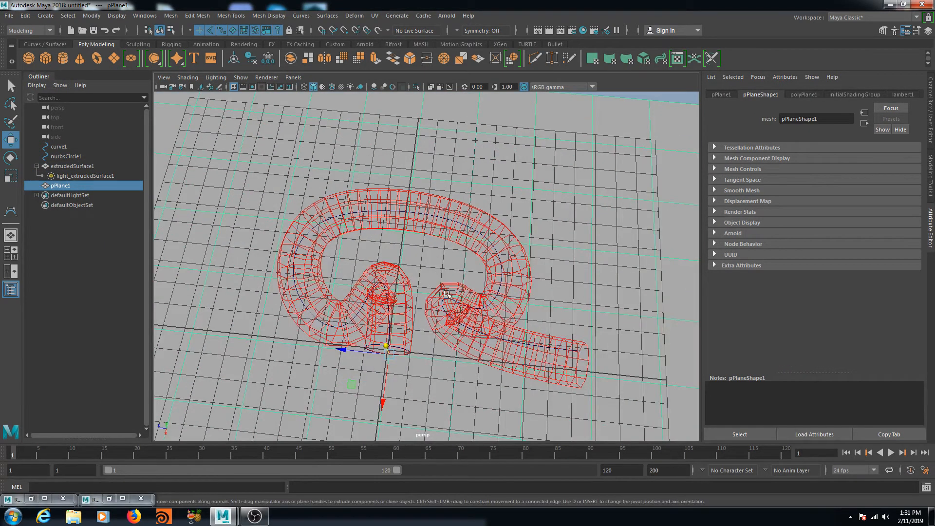
Step: Enable Use Color Temperature on light_extrudedSurface1 and start an interactive Arnold render
click(69, 176)
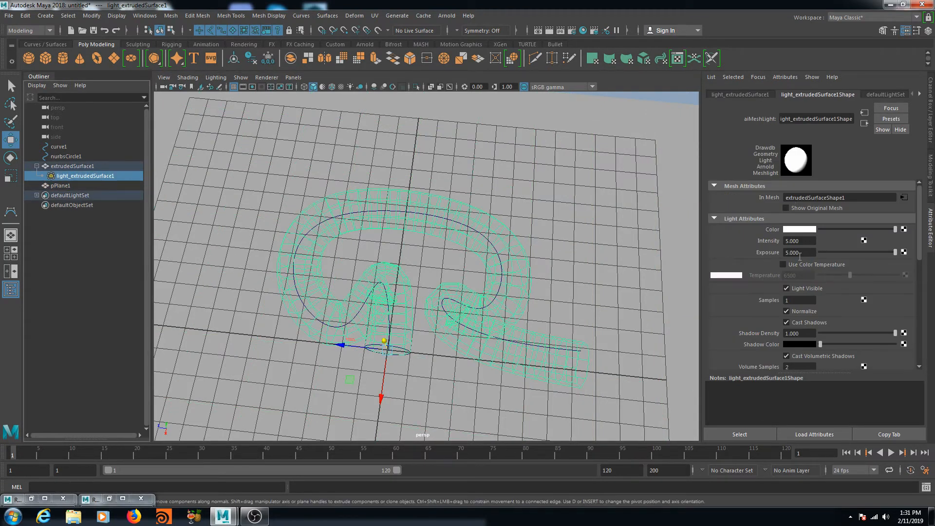
mouse_move(510, 224)
alt+mouse_down()
mouse_move(497, 215)
mouse_move(510, 224)
alt+mouse_up()
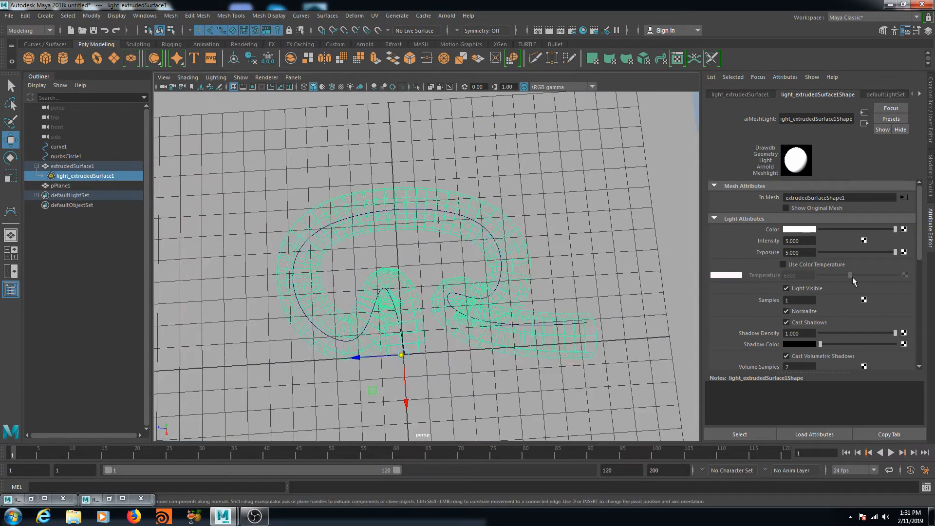
click(783, 265)
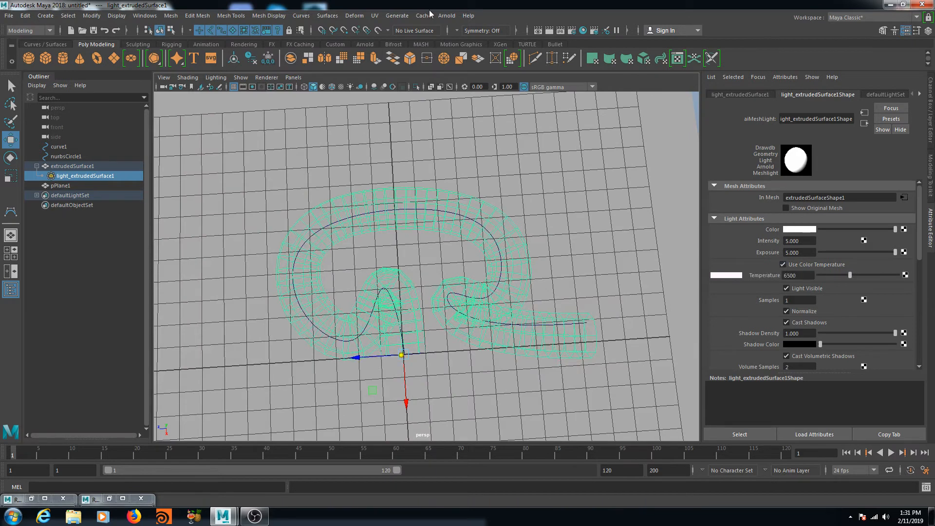
click(447, 14)
click(453, 32)
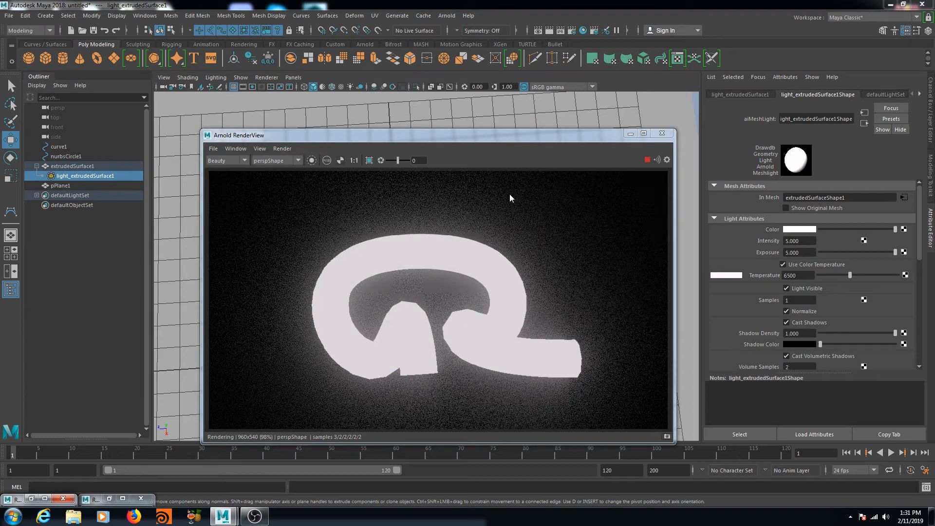
drag(524, 136, 451, 73)
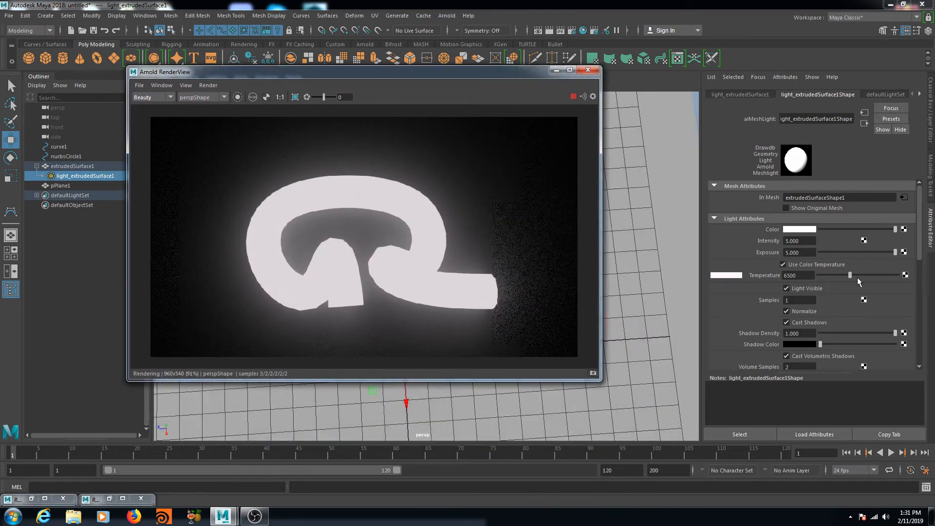
Step: Set the mesh light Intensity to 7 and Temperature to about 7870
drag(851, 274, 885, 278)
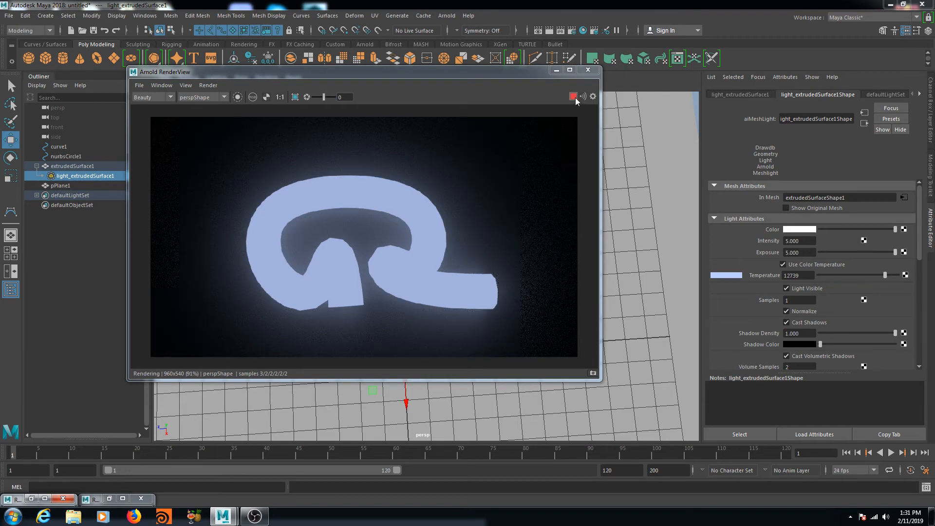
drag(809, 243, 728, 243)
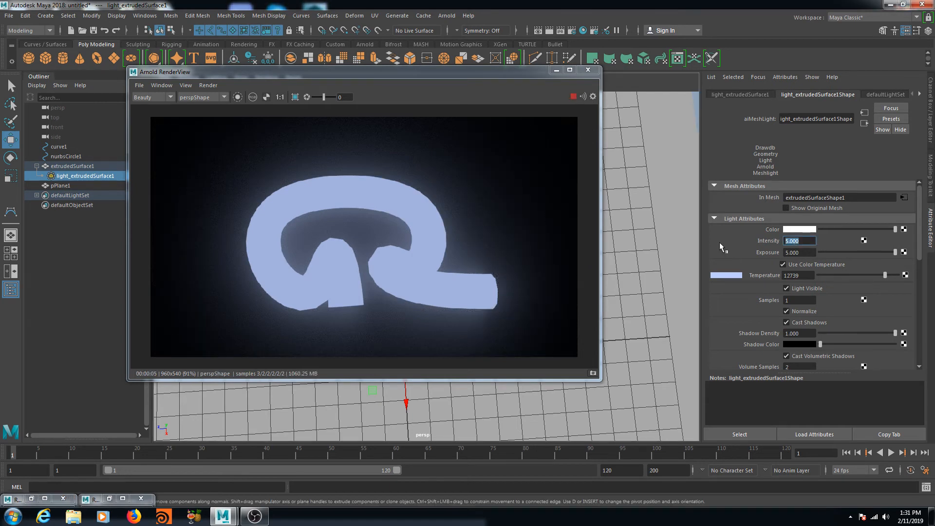
text(7)
key(Return)
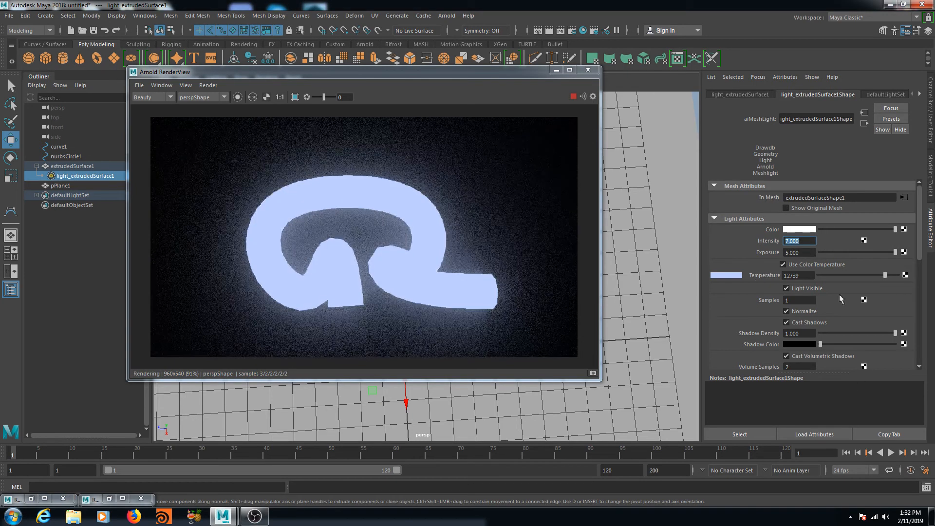
click(856, 275)
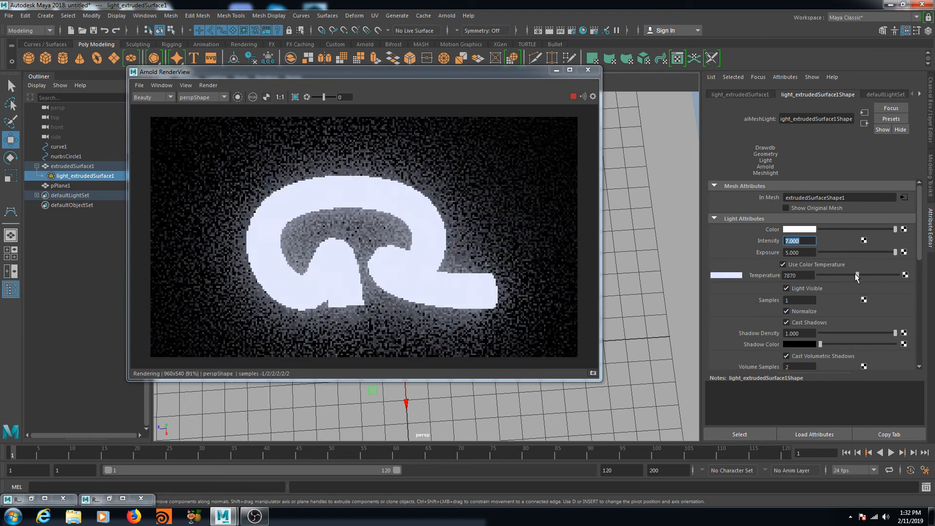